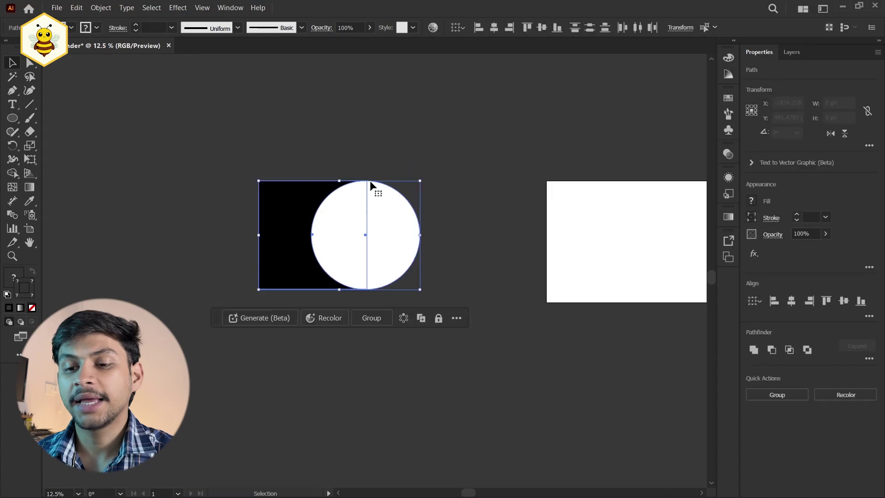
# Step: Unite the black square and the overlapping white circle into a single shape with the Pathfinder
pyautogui.scroll(5, 309, 229)
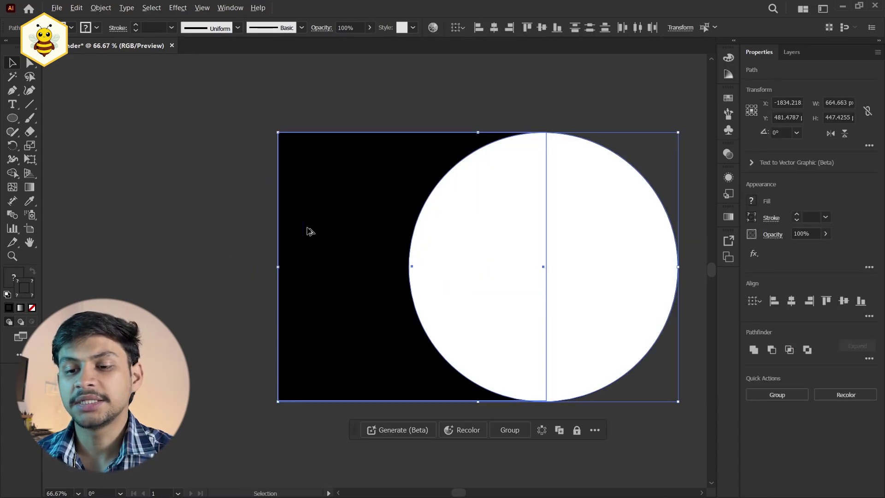
pyautogui.moveTo(496, 239); pyautogui.dragTo(321, 221)
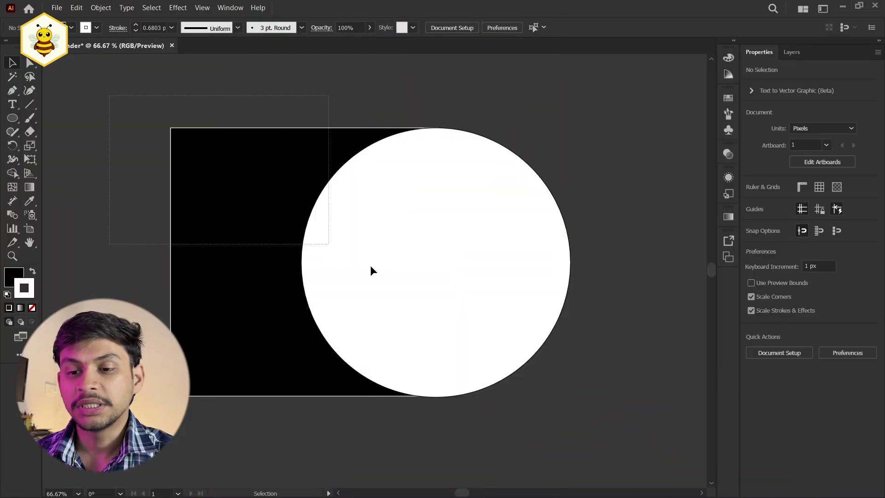
pyautogui.hotkey('ctrl', 'a')
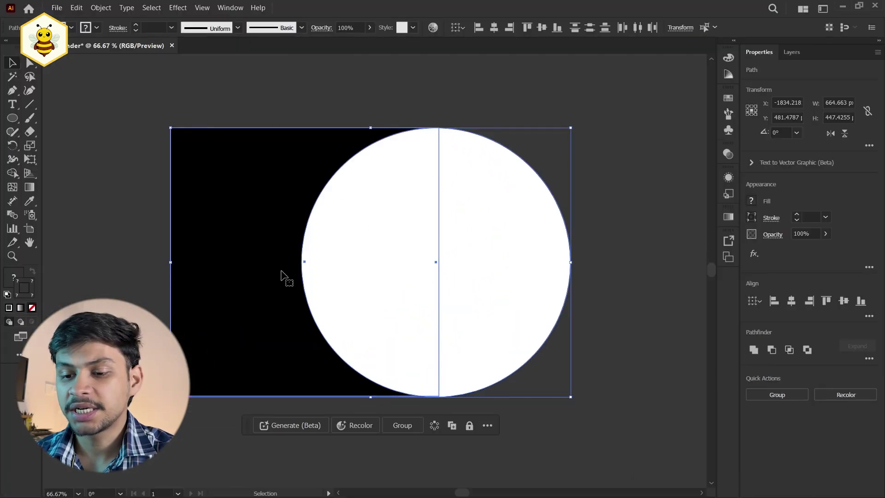
pyautogui.click(634, 185)
pyautogui.click(480, 255)
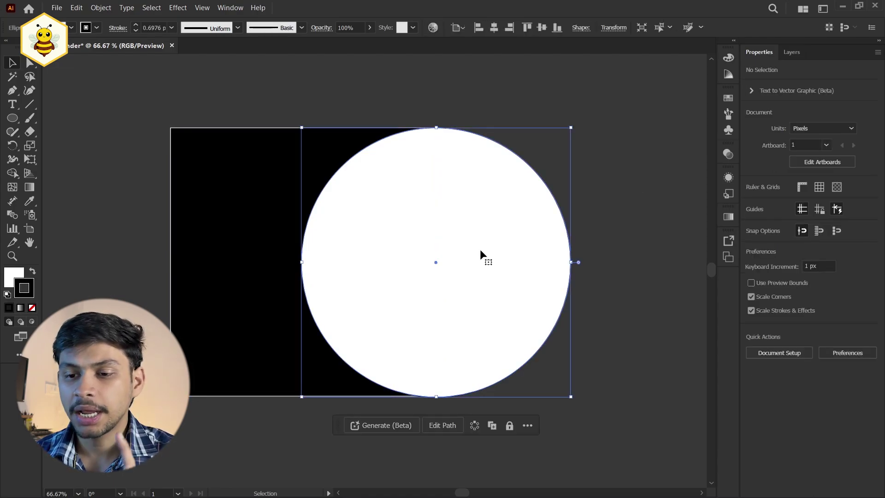
pyautogui.click(256, 205)
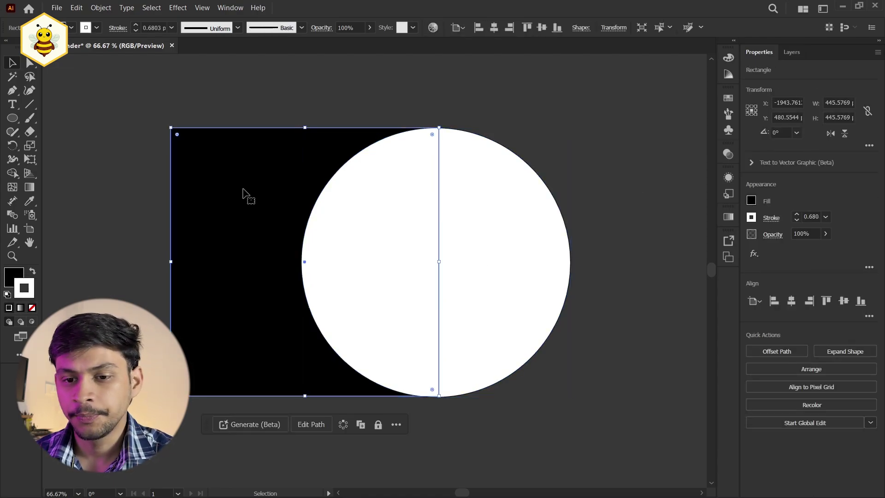
pyautogui.moveTo(161, 102); pyautogui.dragTo(458, 325)
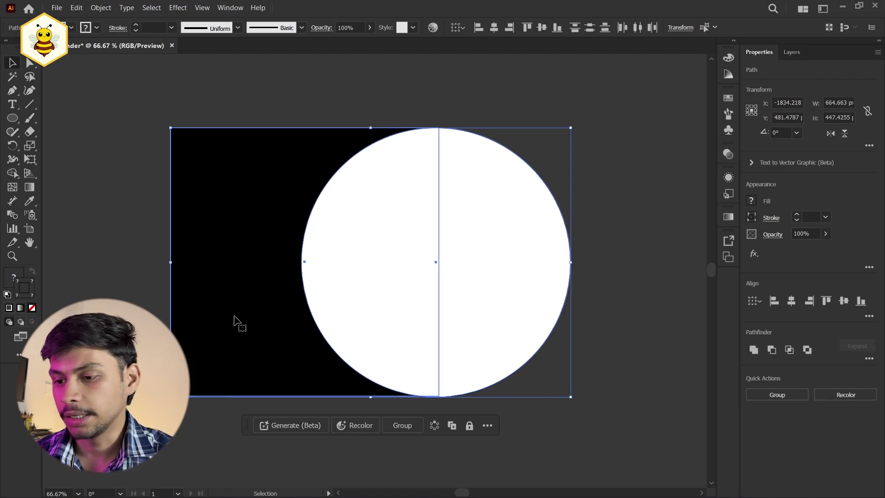
pyautogui.click(748, 348)
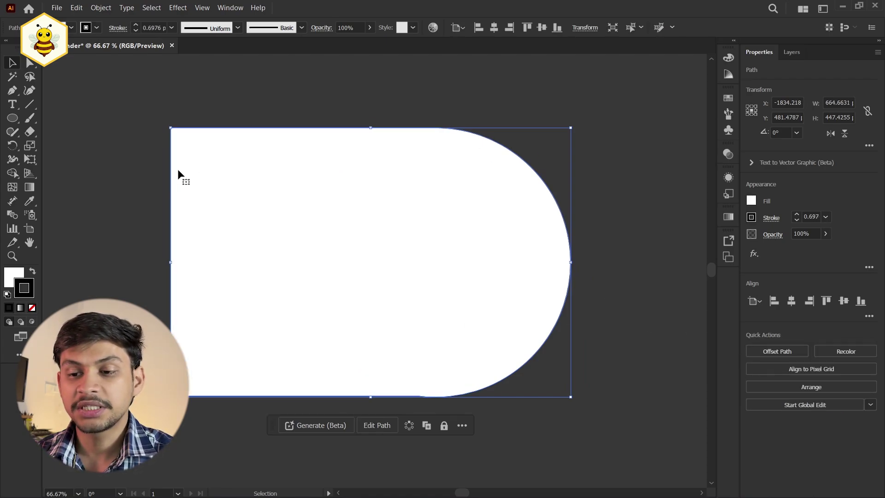
# Step: Shift the united shape slightly up and to the left, and undo both the move and the union
pyautogui.click(672, 166)
pyautogui.moveTo(451, 255); pyautogui.dragTo(436, 234)
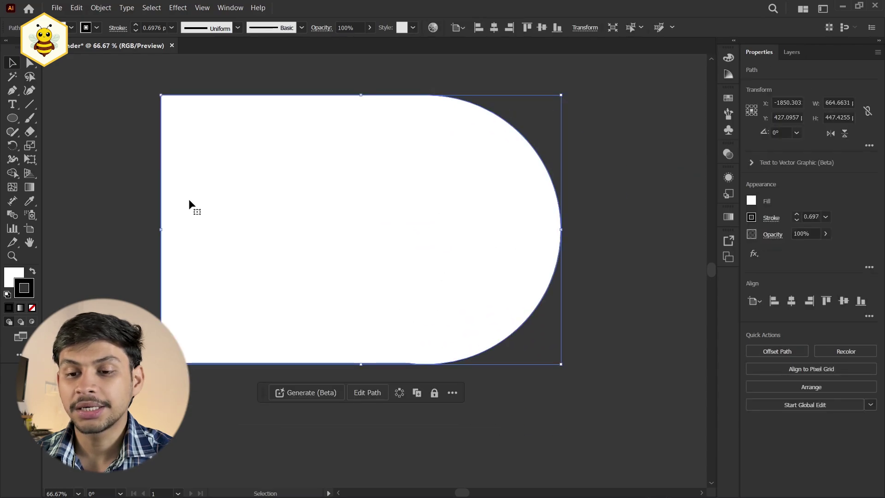
pyautogui.press('a')
pyautogui.hotkey('ctrl', 'z')
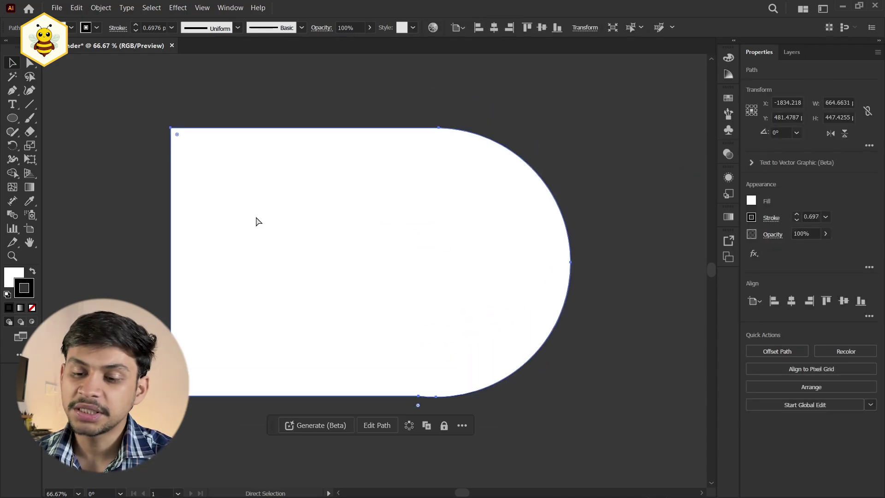
pyautogui.hotkey('ctrl', 'z')
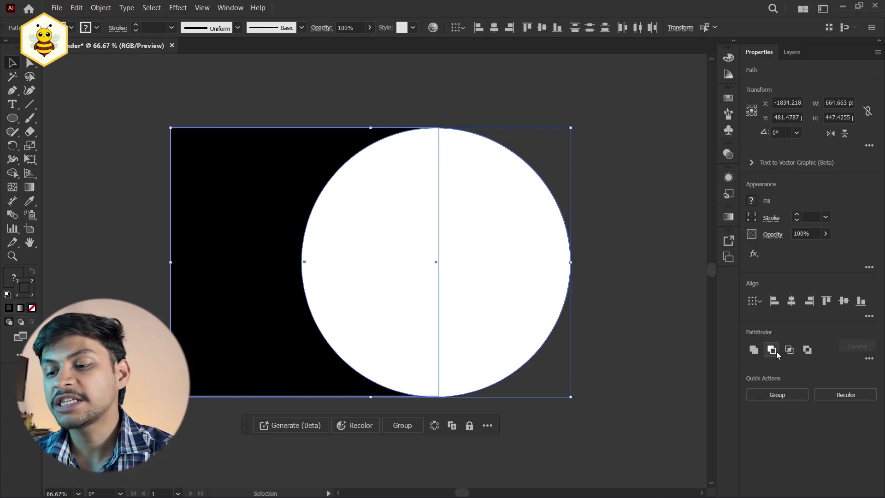
# Step: Move the white circle slightly right so its centre lies on the black square's right edge
pyautogui.click(661, 169)
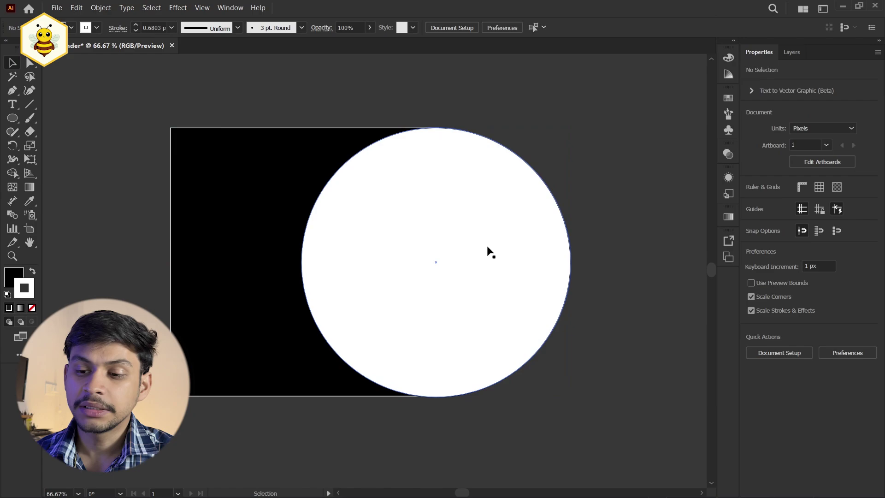
pyautogui.moveTo(403, 253); pyautogui.dragTo(479, 257)
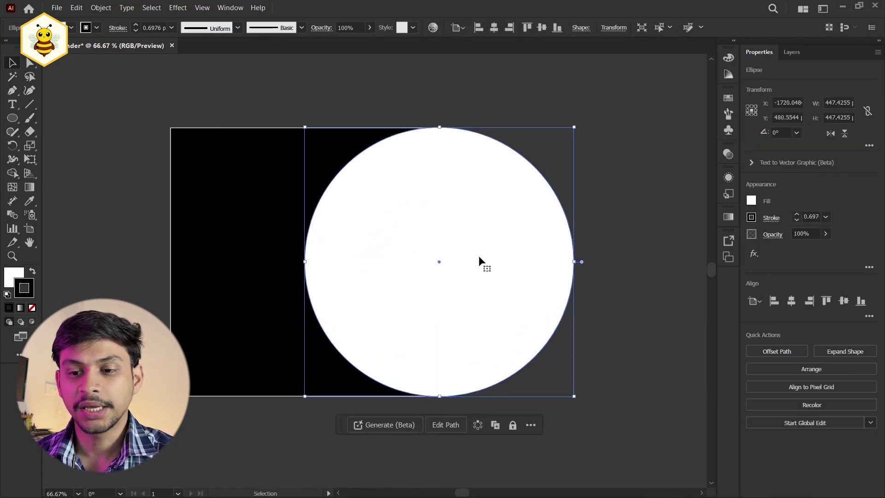
pyautogui.click(658, 170)
pyautogui.click(498, 222)
pyautogui.moveTo(486, 230); pyautogui.dragTo(481, 230)
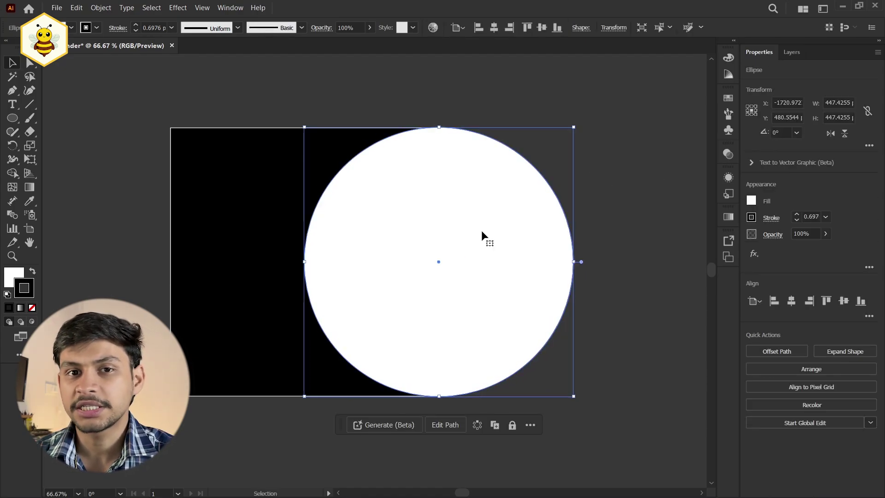
# Step: Cut the white circle out of the black square with Minus Front, and undo the cut
pyautogui.click(659, 171)
pyautogui.click(447, 190)
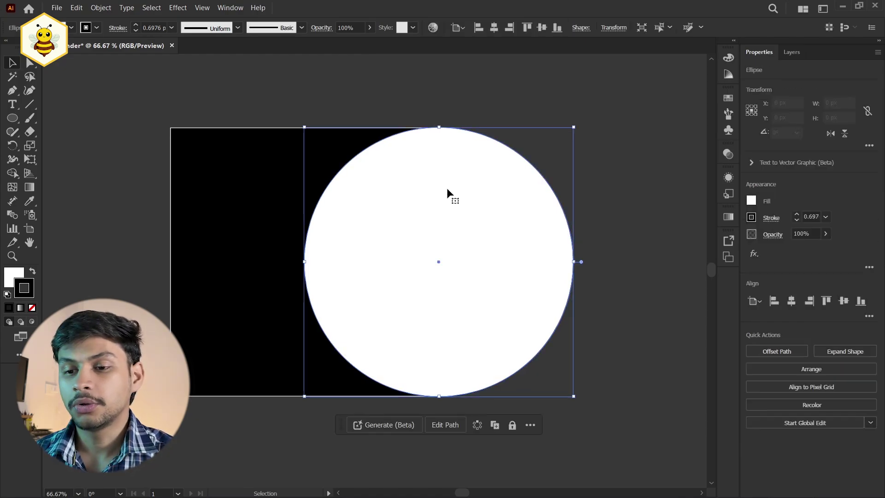
pyautogui.moveTo(150, 97); pyautogui.dragTo(551, 418)
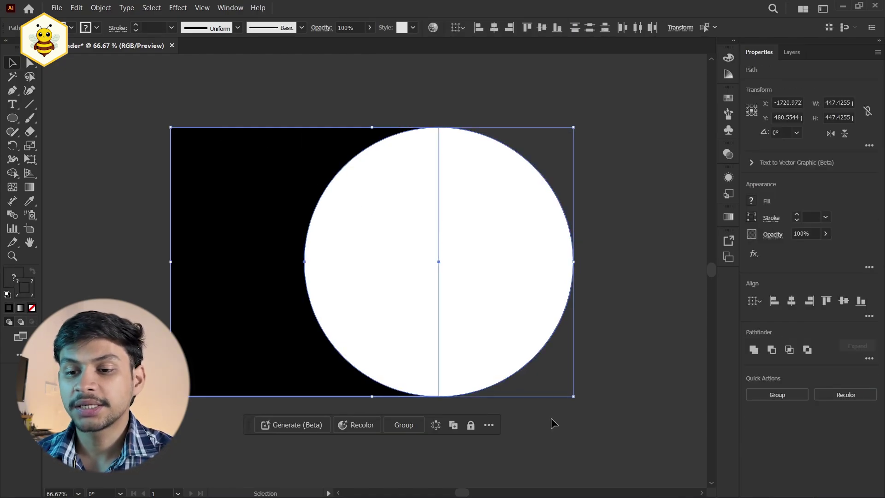
pyautogui.click(638, 215)
pyautogui.click(479, 248)
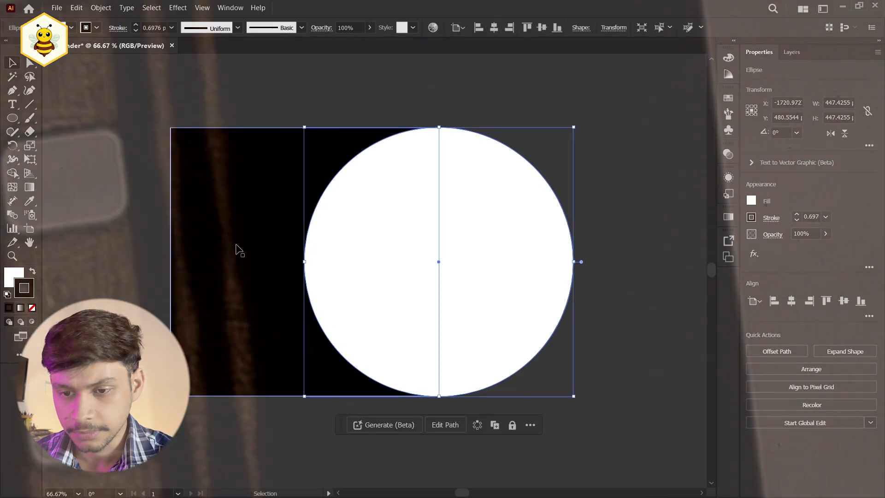
pyautogui.keyDown('shift'); pyautogui.click(237, 247); pyautogui.keyUp('shift')
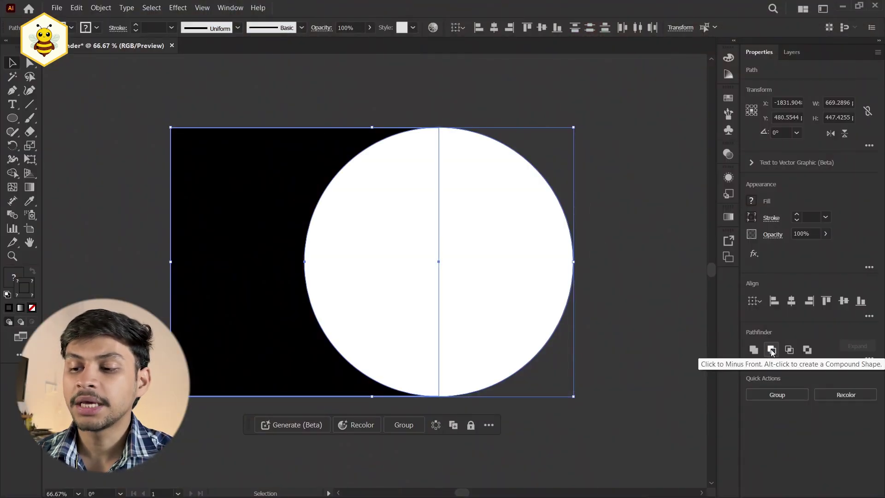
pyautogui.click(770, 349)
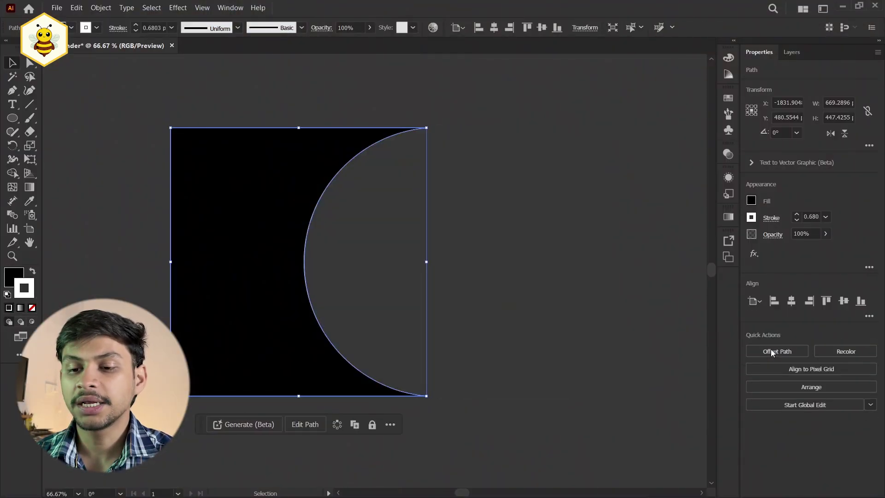
pyautogui.click(554, 181)
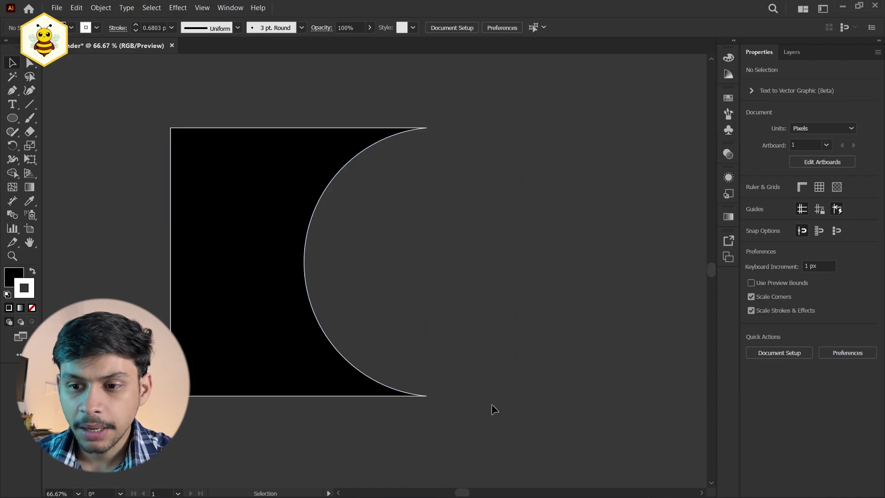
pyautogui.hotkey('ctrl', 'z')
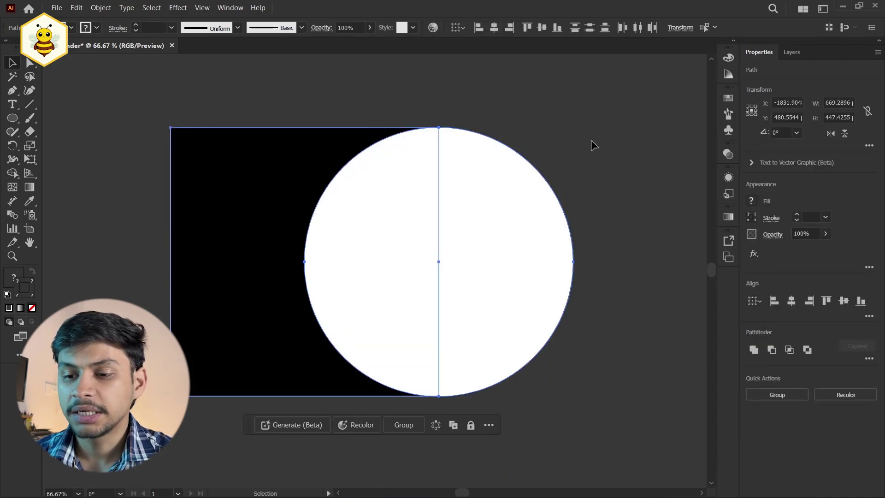
pyautogui.hotkey('ctrl', 'z')
# Step: Shrink the white circle to about 265 px in diameter and place it over the black square's lower-right corner
pyautogui.moveTo(514, 288); pyautogui.dragTo(403, 288)
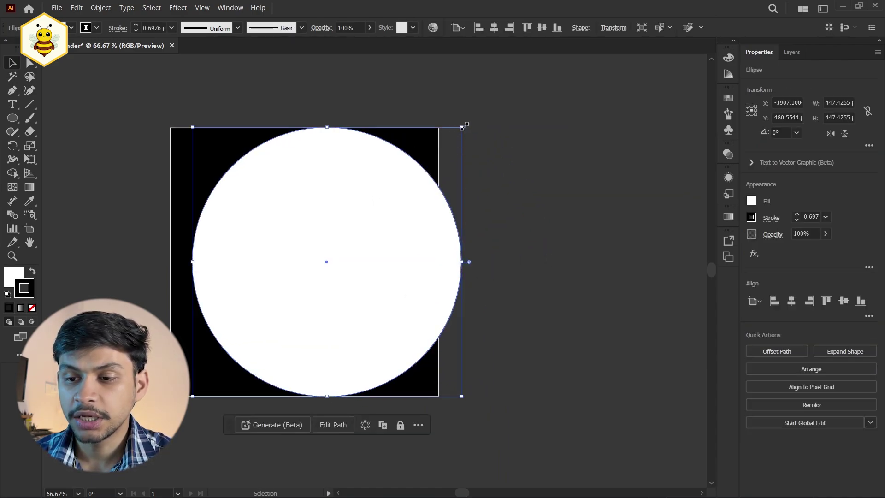
pyautogui.moveTo(463, 127); pyautogui.dragTo(406, 181)
pyautogui.moveTo(326, 262); pyautogui.dragTo(395, 340)
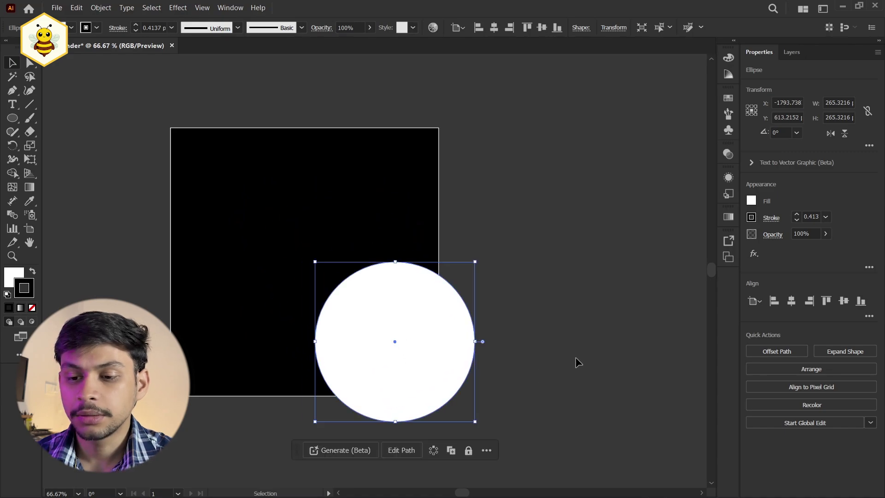
# Step: Subtract the smaller circle from the square's corner with Minus Front, and undo back to the full-size circle beside the square
pyautogui.moveTo(577, 362); pyautogui.dragTo(436, 281)
pyautogui.click(772, 351)
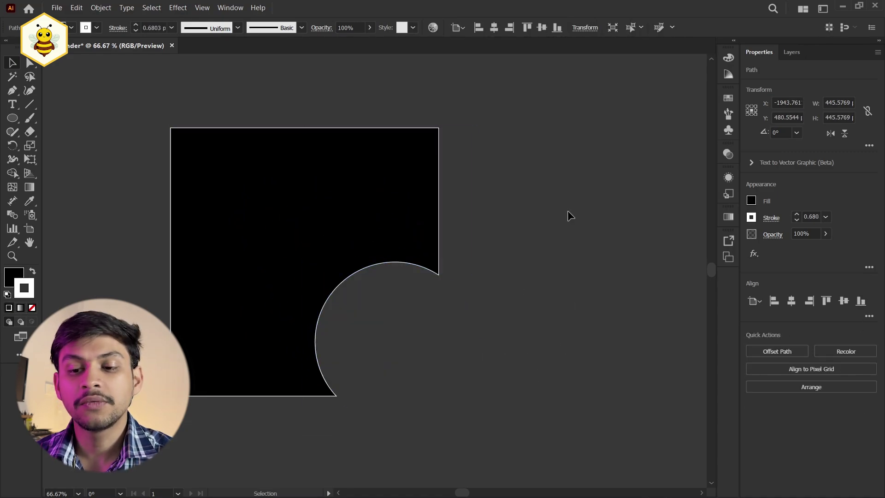
pyautogui.click(568, 211)
pyautogui.hotkey('ctrl', 'z')
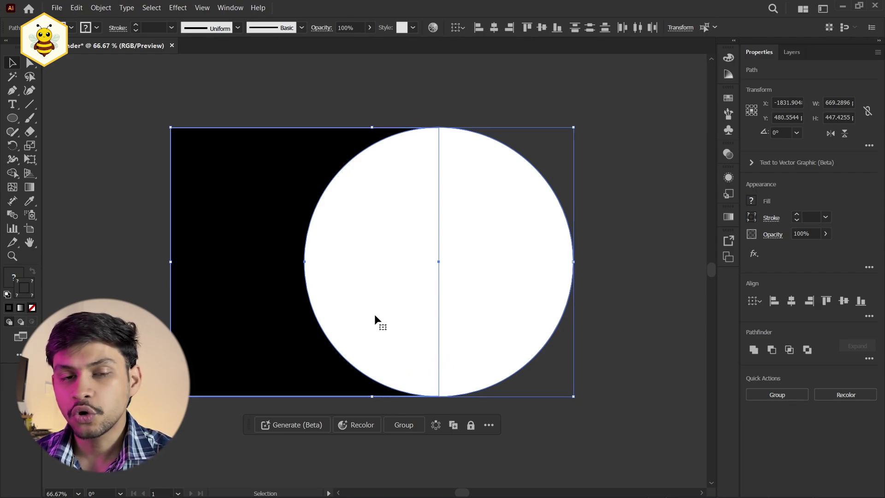
# Step: Reduce the square and circle to their overlapping area with Intersect, and undo it
pyautogui.click(791, 355)
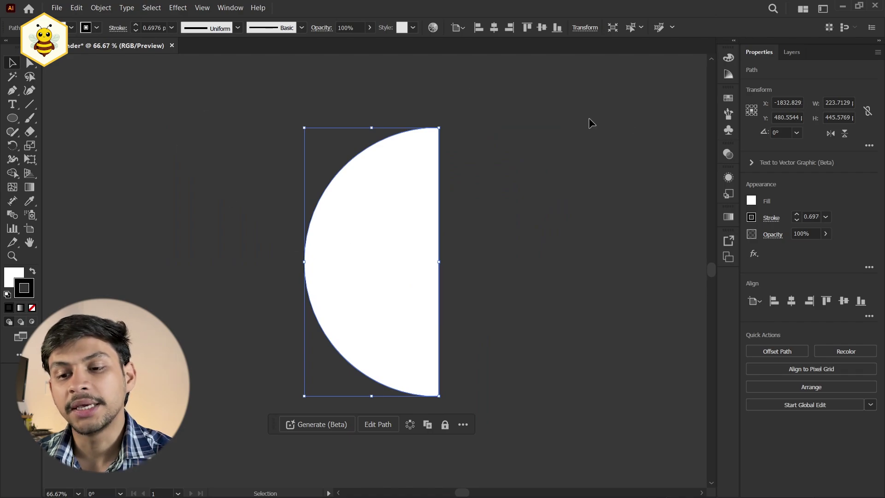
pyautogui.hotkey('ctrl', 'z')
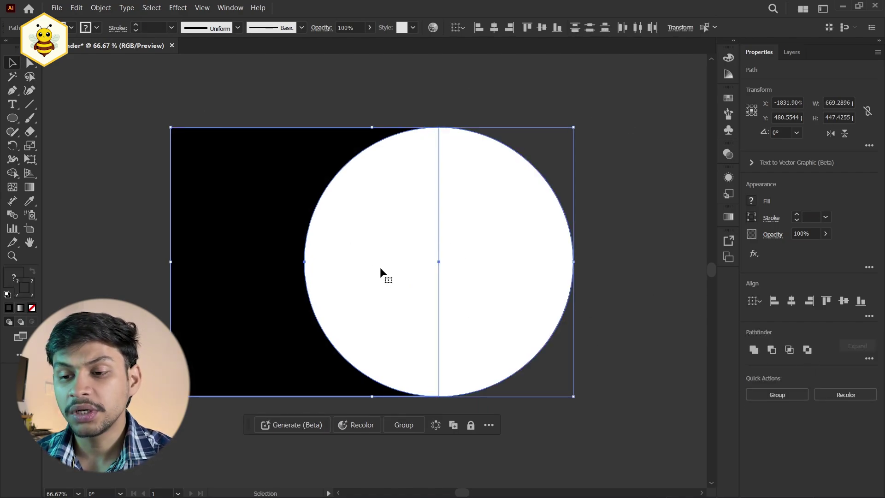
# Step: Remove the overlap between the square and circle with Exclude, select the resulting group, and undo the operation
pyautogui.click(807, 351)
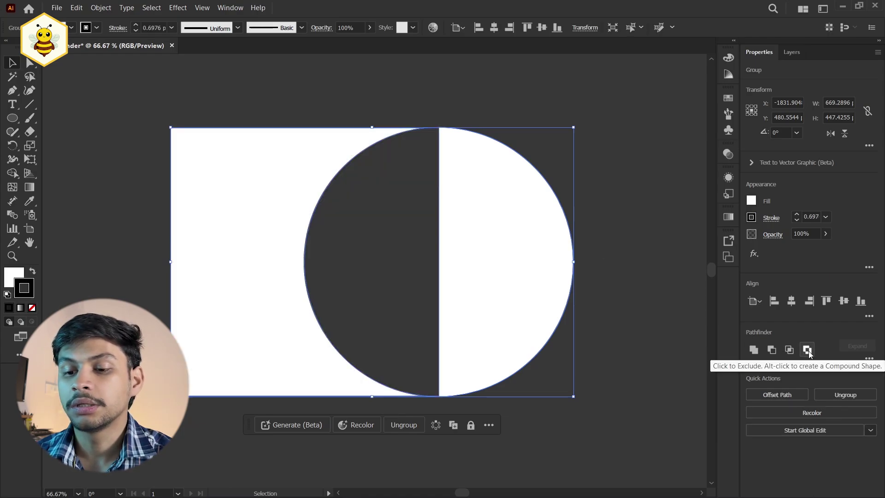
pyautogui.click(374, 213)
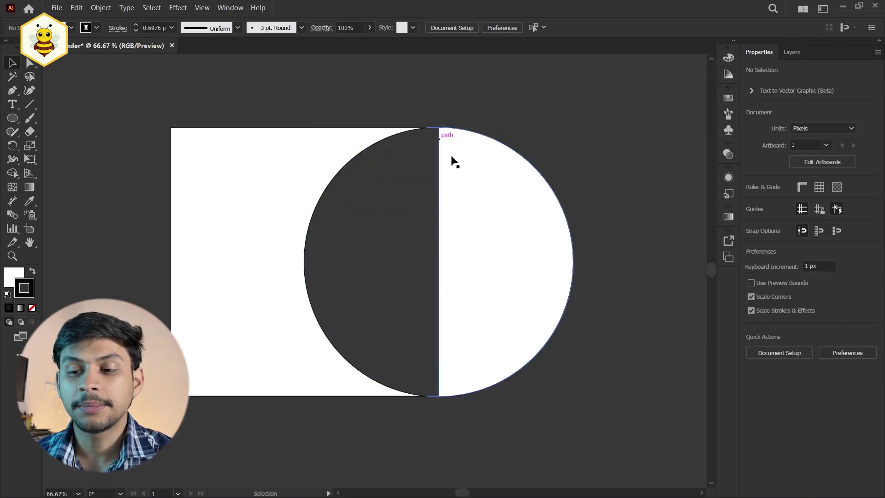
pyautogui.click(258, 203)
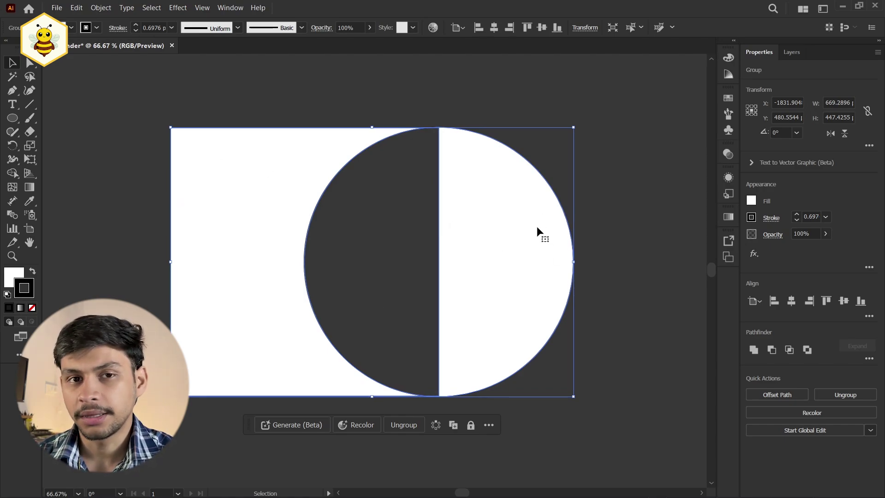
pyautogui.hotkey('ctrl', 'shift', 'g')
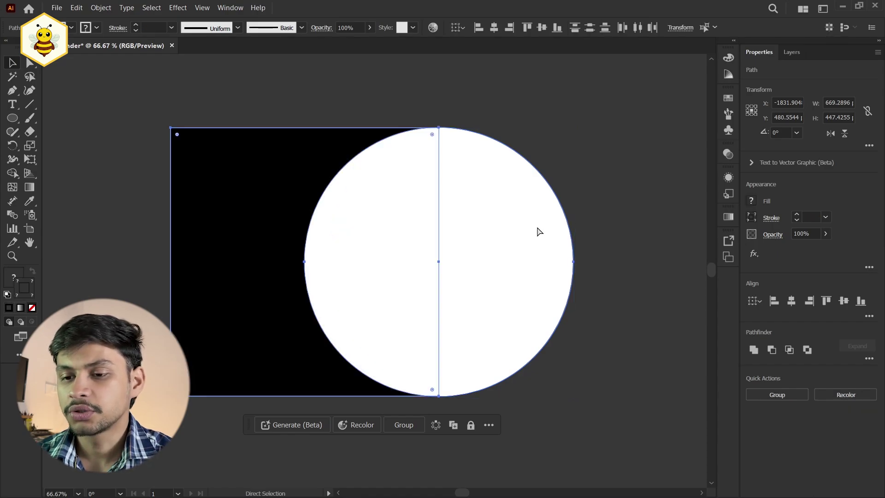
# Step: Split the overlapping square and circle into separate pieces with the Pathfinder's Divide operation
pyautogui.click(617, 121)
pyautogui.moveTo(275, 96); pyautogui.dragTo(480, 286)
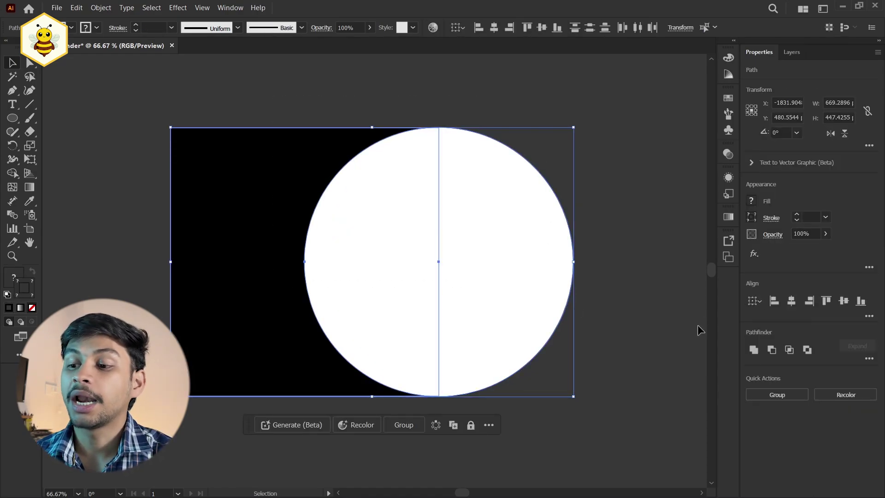
pyautogui.click(870, 359)
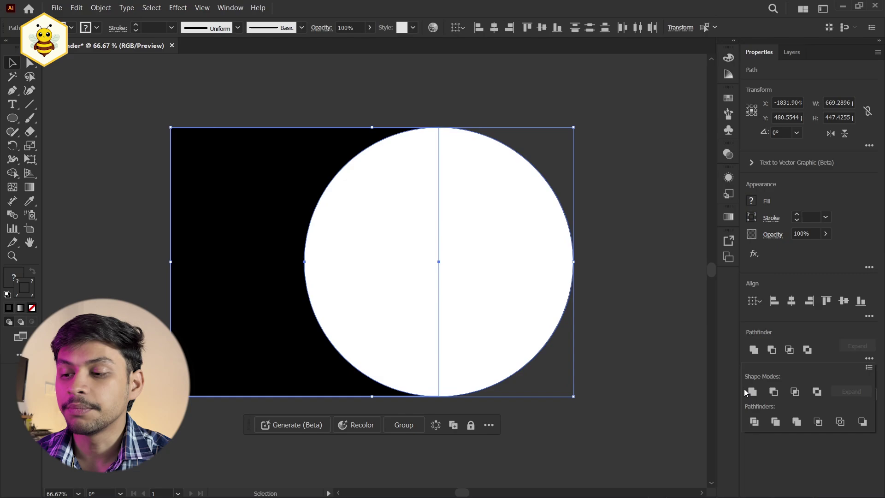
pyautogui.click(755, 422)
pyautogui.click(638, 260)
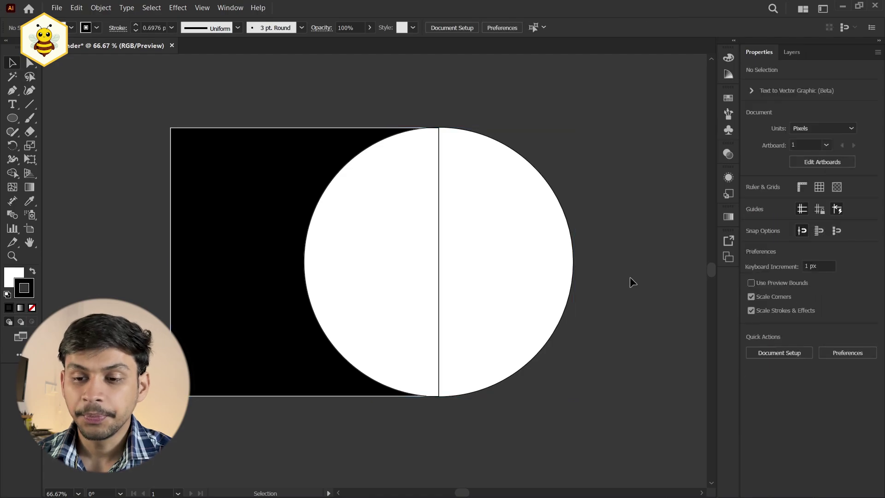
# Step: Move the divided group slightly up and to the left
pyautogui.click(194, 136)
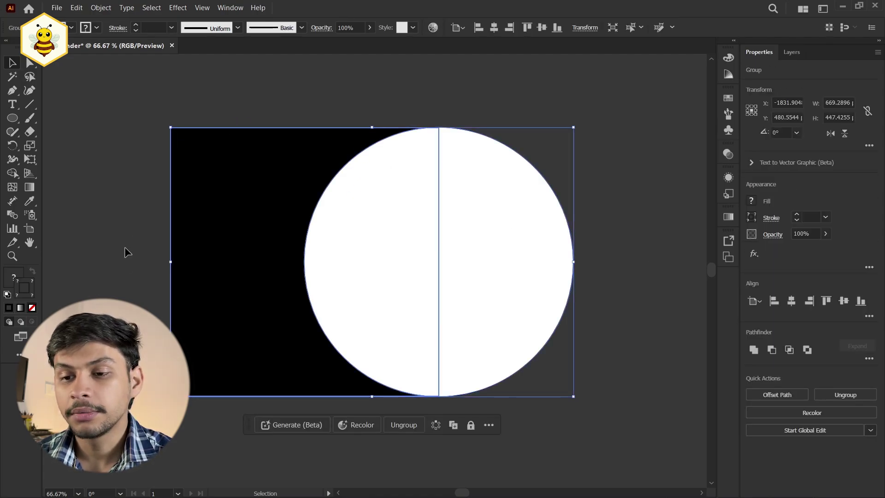
pyautogui.click(654, 164)
pyautogui.moveTo(517, 271); pyautogui.dragTo(392, 372)
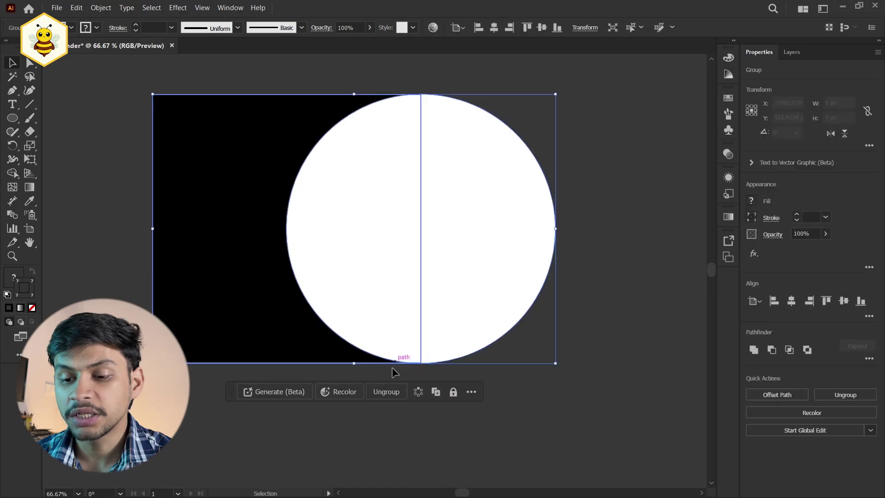
# Step: Ungroup the divided shapes and pull the black piece and the two white half-circles apart
pyautogui.click(386, 391)
pyautogui.click(543, 391)
pyautogui.moveTo(392, 289); pyautogui.dragTo(656, 258)
pyautogui.moveTo(499, 254); pyautogui.dragTo(103, 239)
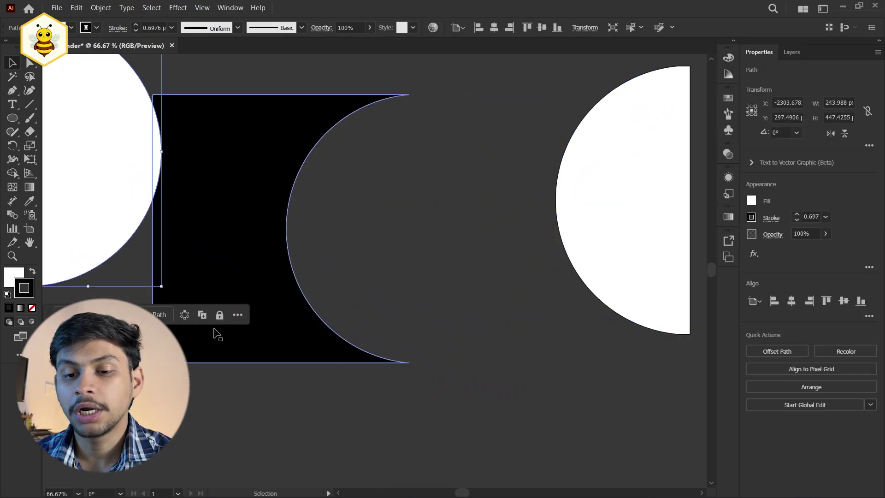
pyautogui.moveTo(217, 332); pyautogui.dragTo(376, 289)
pyautogui.hotkey('ctrl', '-')
pyautogui.hotkey('ctrl', '-')
pyautogui.hotkey('ctrl', '-')
pyautogui.click(435, 247)
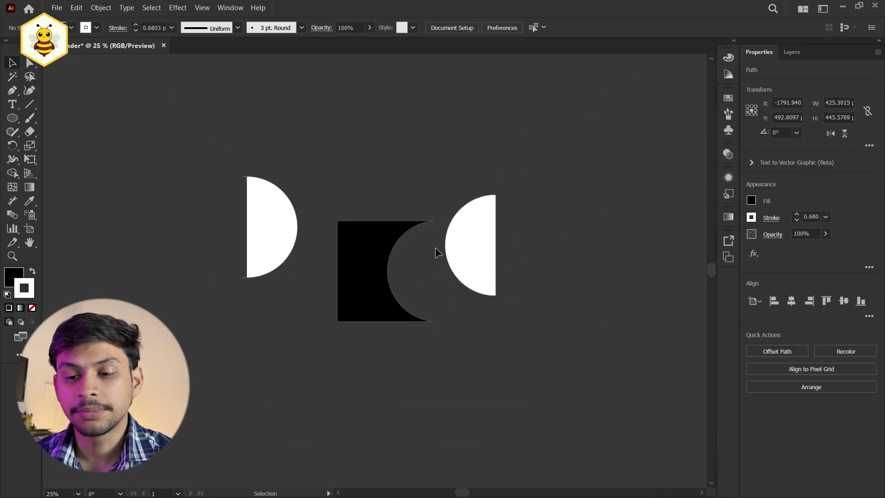
# Step: Undo the piece moves, the ungrouping and the Divide operation on the square and circle
pyautogui.hotkey('ctrl', 'z')
pyautogui.hotkey('ctrl', 'z')
pyautogui.hotkey('ctrl', 'z')
pyautogui.hotkey('ctrl', 'z')
pyautogui.hotkey('ctrl', 'z')
pyautogui.hotkey('ctrl', 'z')
pyautogui.hotkey('ctrl', 'z')
pyautogui.hotkey('ctrl', 'z')
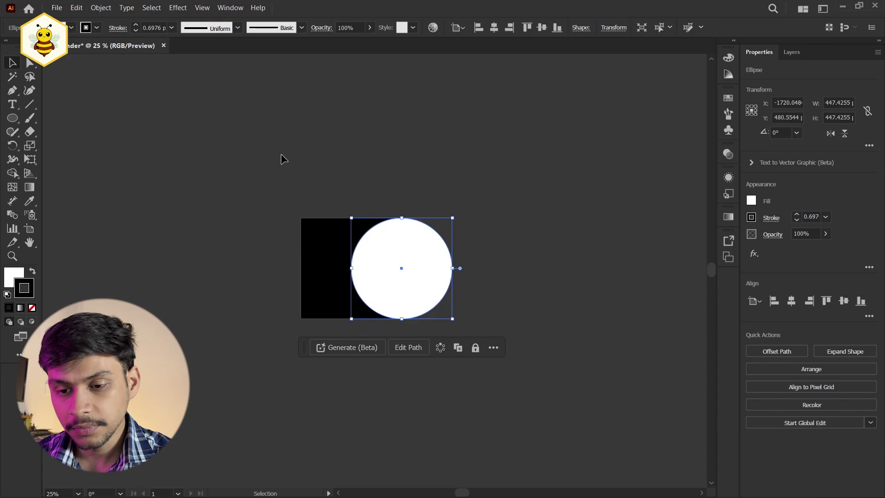
# Step: Select the overlapping square and circle and apply the Pathfinder's Trim operation to them
pyautogui.press('v')
pyautogui.moveTo(282, 158); pyautogui.dragTo(543, 339)
pyautogui.click(868, 359)
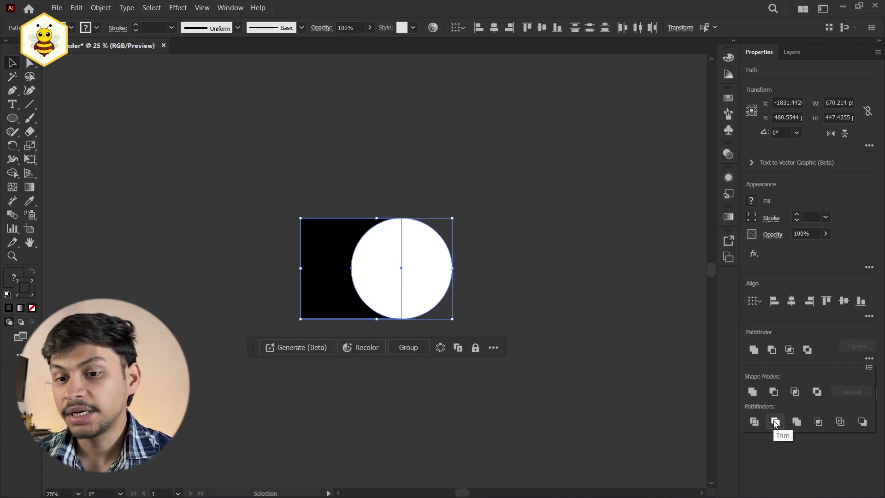
pyautogui.click(774, 423)
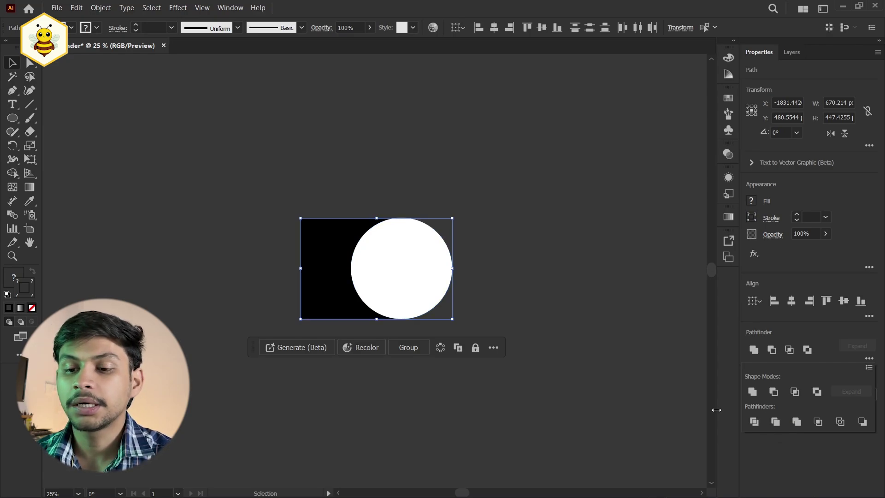
# Step: Ungroup the trimmed shapes and move the white circle to the right, clear of the cut black piece
pyautogui.click(546, 169)
pyautogui.moveTo(407, 263)
pyautogui.mouseDown()
pyautogui.moveTo(468, 266)
pyautogui.moveTo(394, 266)
pyautogui.mouseUp()
pyautogui.click(395, 351)
pyautogui.click(415, 334)
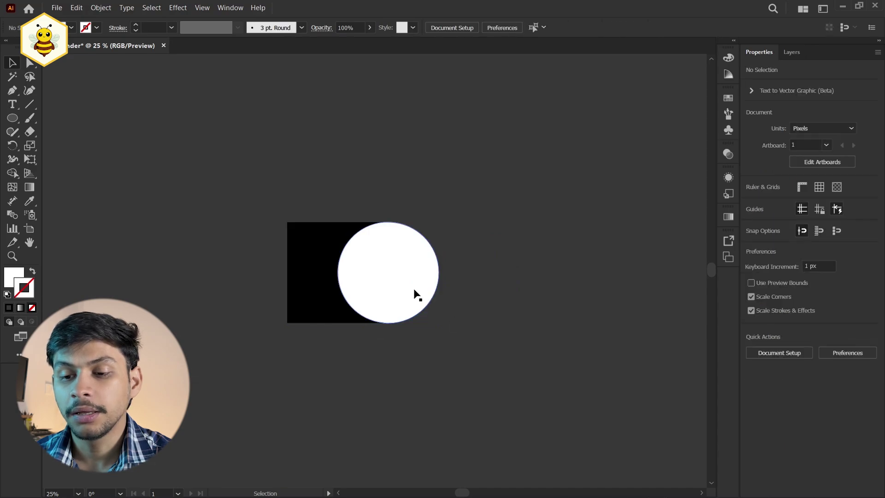
pyautogui.moveTo(415, 295); pyautogui.dragTo(506, 278)
pyautogui.moveTo(273, 189); pyautogui.dragTo(400, 357)
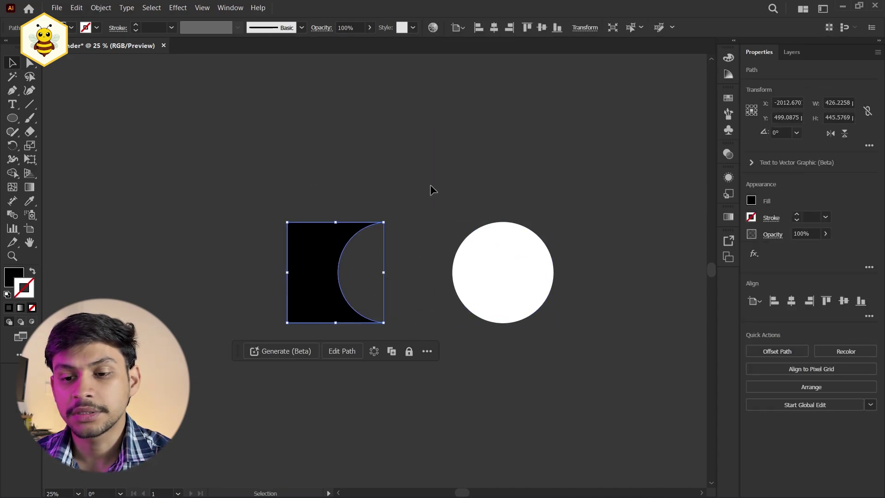
# Step: Undo the moves, the ungrouping and the Trim operation on the square and circle
pyautogui.hotkey('ctrl', 'z')
pyautogui.hotkey('ctrl', 'z')
pyautogui.hotkey('ctrl', 'z')
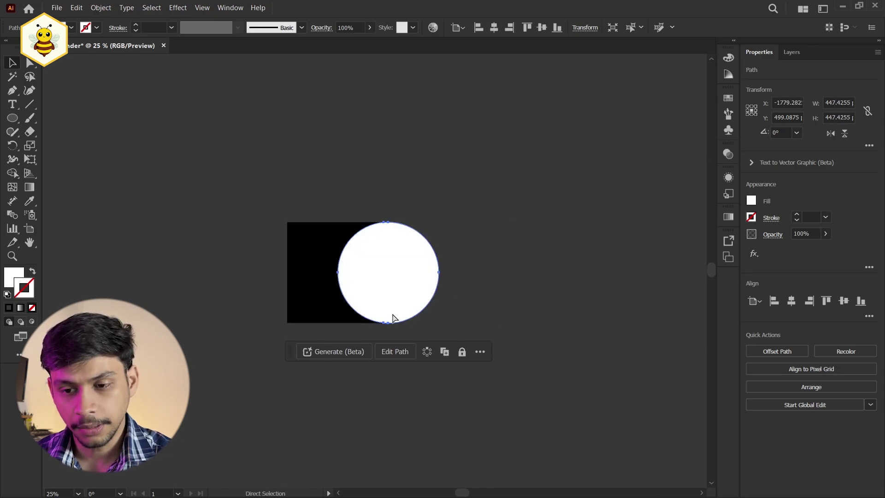
pyautogui.hotkey('ctrl', 'z')
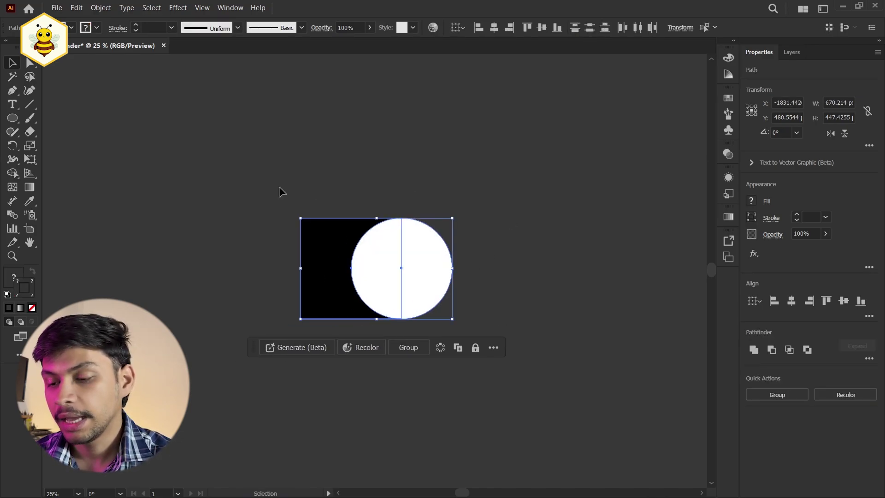
# Step: Apply the Pathfinder's Merge operation to the square and circle, and move the resulting group slightly to the right
pyautogui.click(869, 359)
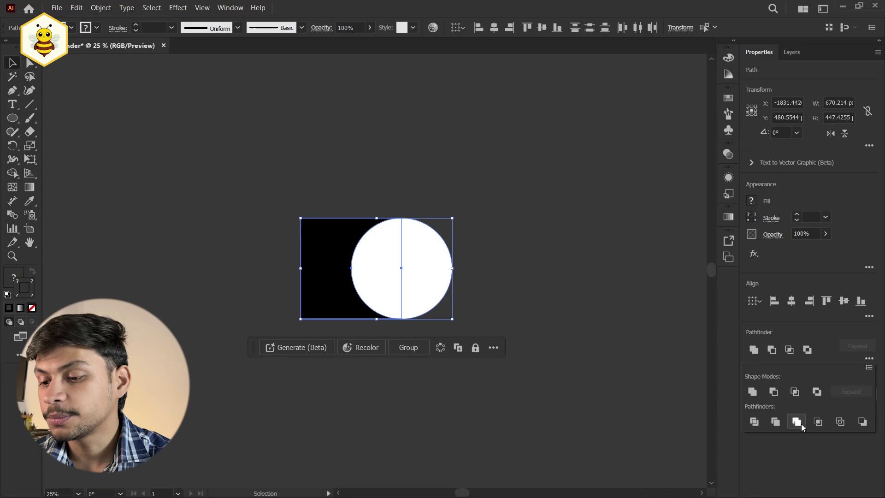
pyautogui.click(801, 421)
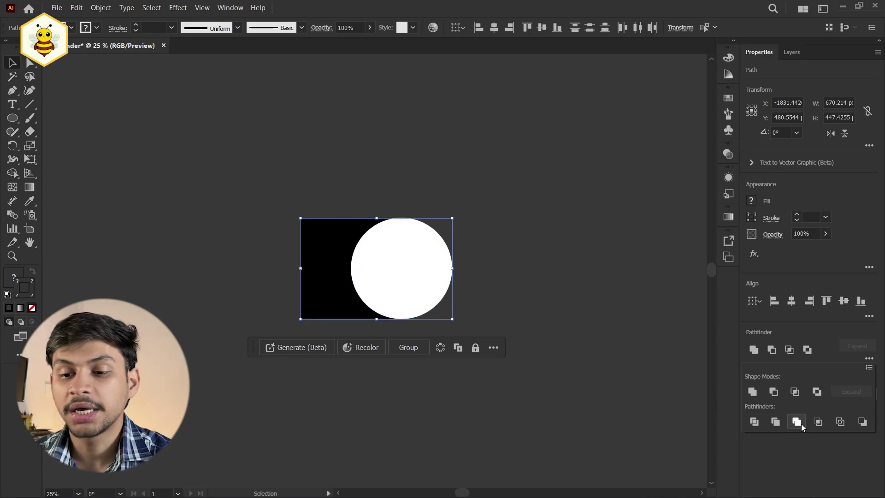
pyautogui.moveTo(397, 276); pyautogui.dragTo(419, 279)
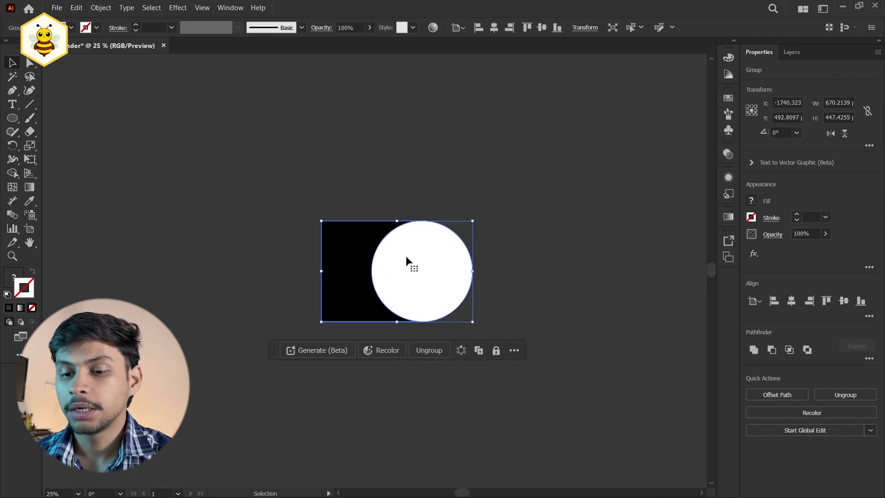
# Step: Ungroup the merged shapes and move the white circle up and to the right of the black piece
pyautogui.click(424, 353)
pyautogui.click(508, 224)
pyautogui.moveTo(417, 271); pyautogui.dragTo(531, 227)
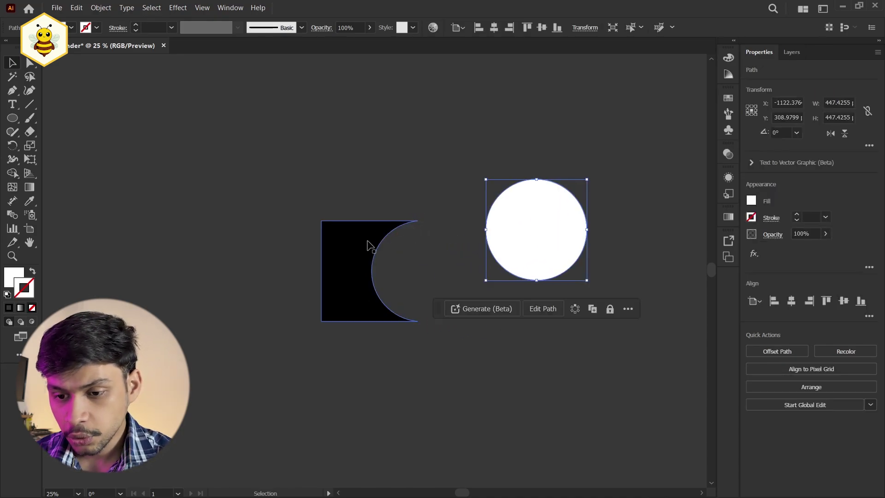
# Step: Undo the circle's move, the ungrouping and the Merge operation, then try moving the square to the left and undo that move
pyautogui.hotkey('ctrl', 'z')
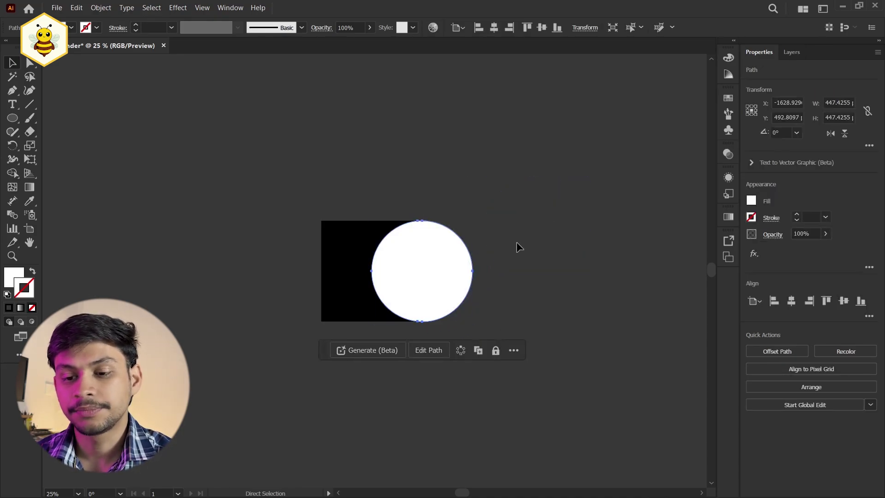
pyautogui.click(516, 242)
pyautogui.click(370, 252)
pyautogui.click(448, 267)
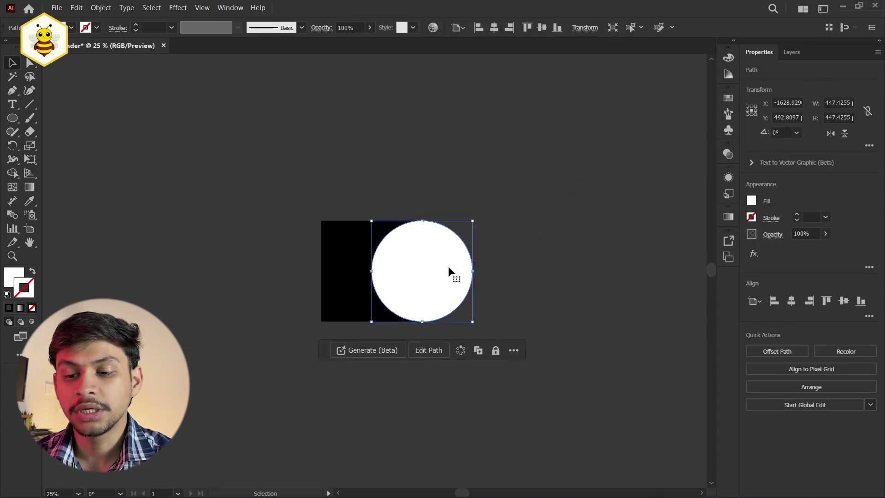
pyautogui.hotkey('ctrl', 'a')
pyautogui.hotkey('ctrl', 'g')
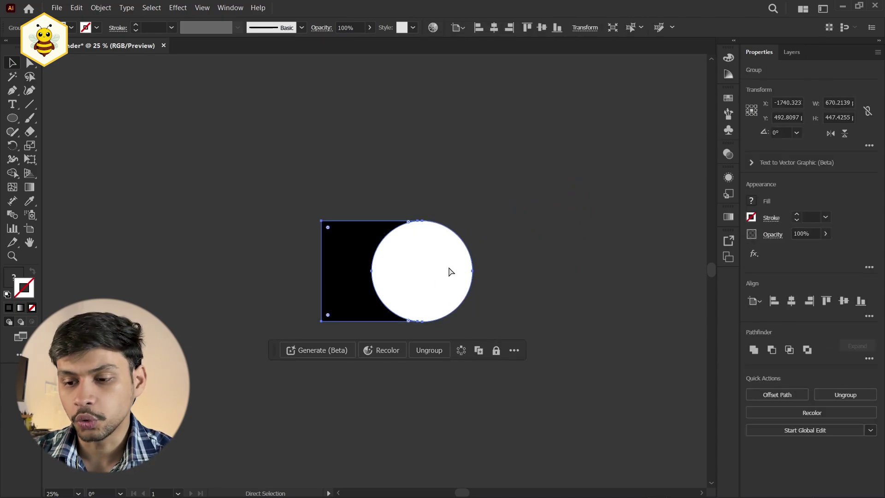
pyautogui.hotkey('ctrl', 'z')
pyautogui.hotkey('ctrl', 'z')
pyautogui.hotkey('ctrl', 'z')
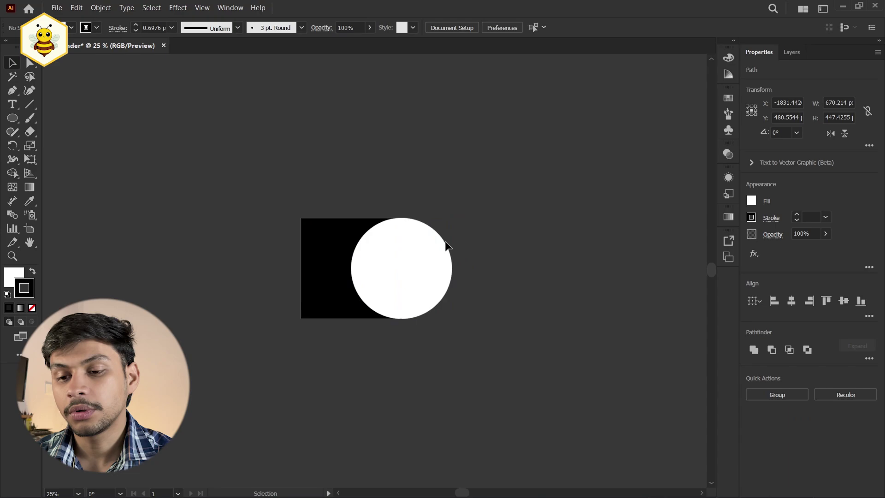
pyautogui.moveTo(310, 274); pyautogui.dragTo(245, 278)
pyautogui.hotkey('ctrl', 'z')
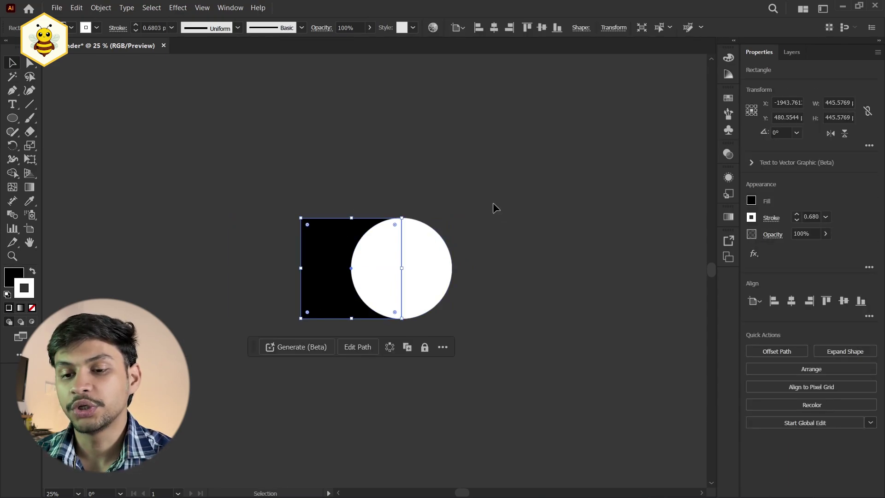
# Step: Select the square and circle, crop them with the Pathfinder's Crop operation, and undo it
pyautogui.moveTo(251, 135); pyautogui.dragTo(511, 283)
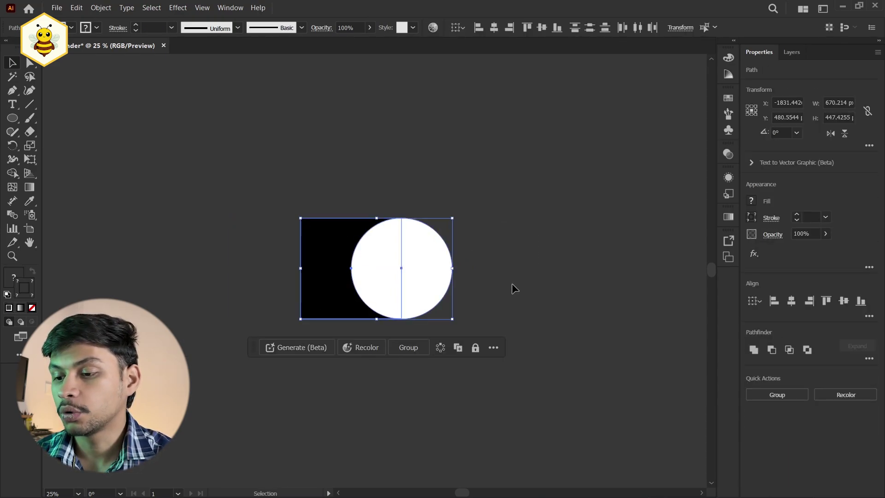
pyautogui.click(869, 360)
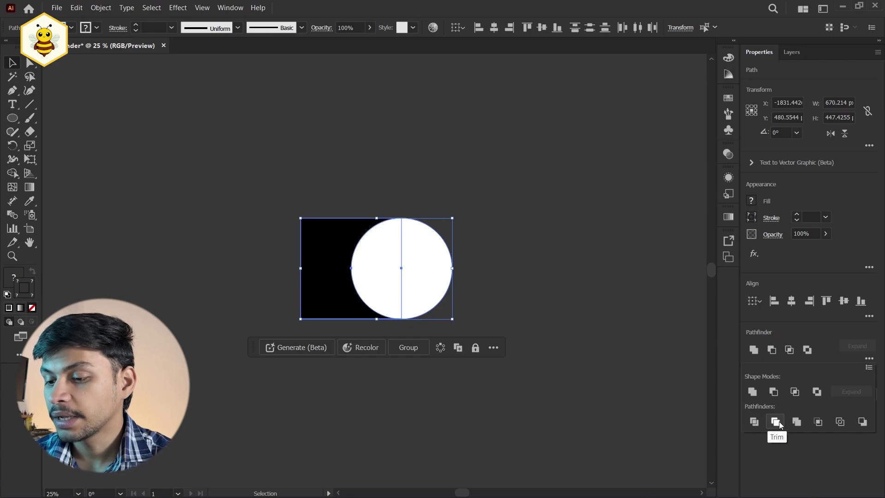
pyautogui.click(817, 422)
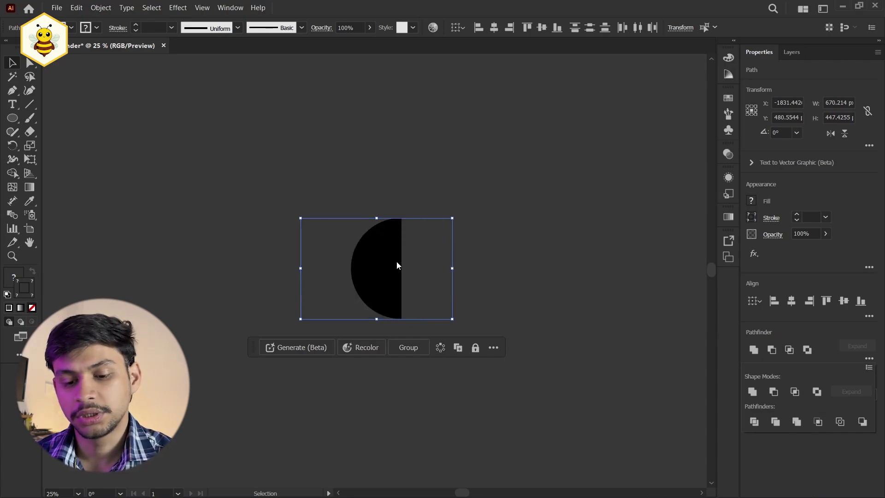
pyautogui.hotkey('ctrl', 'shift', 'a')
pyautogui.hotkey('ctrl', 'z')
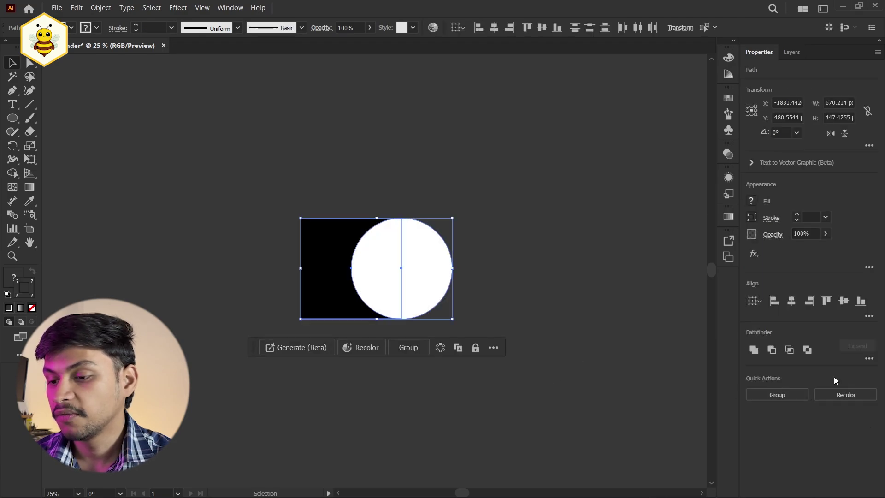
# Step: Convert the square and circle to outlines with the Pathfinder's Outline operation, select the resulting group, and undo the operation
pyautogui.click(869, 359)
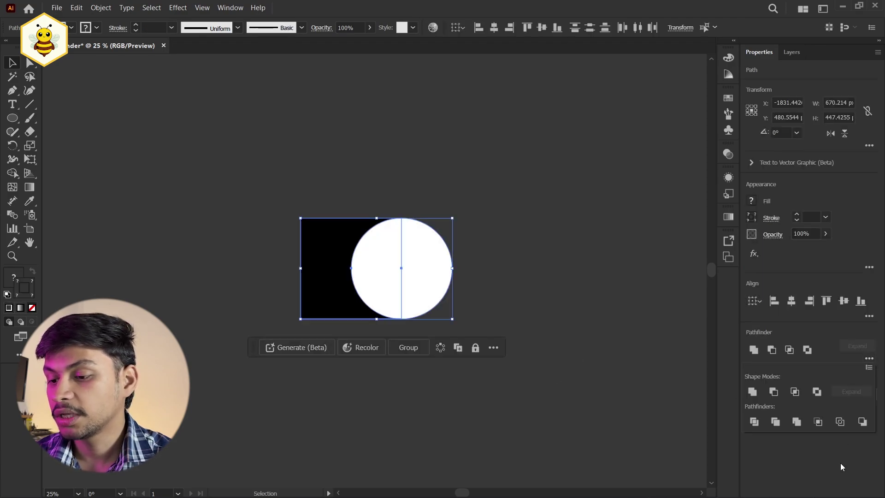
pyautogui.click(845, 421)
pyautogui.click(541, 233)
pyautogui.scroll(3, 337, 253)
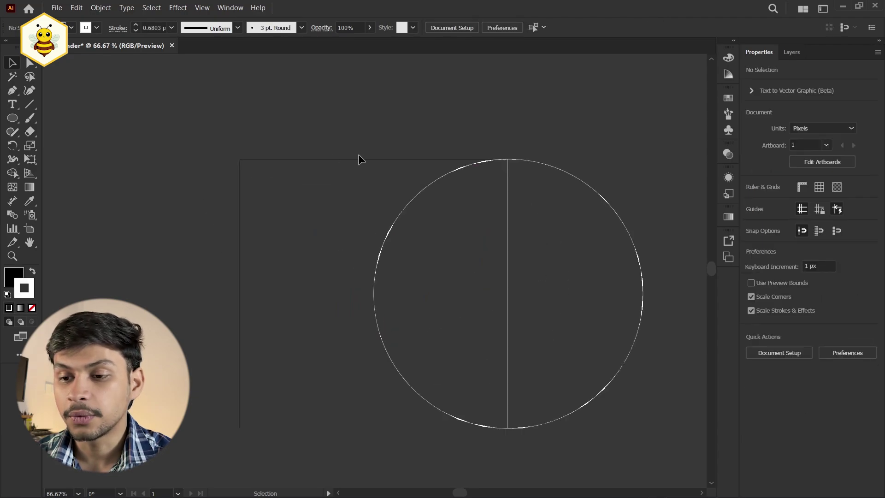
pyautogui.hotkey('ctrl', 'a')
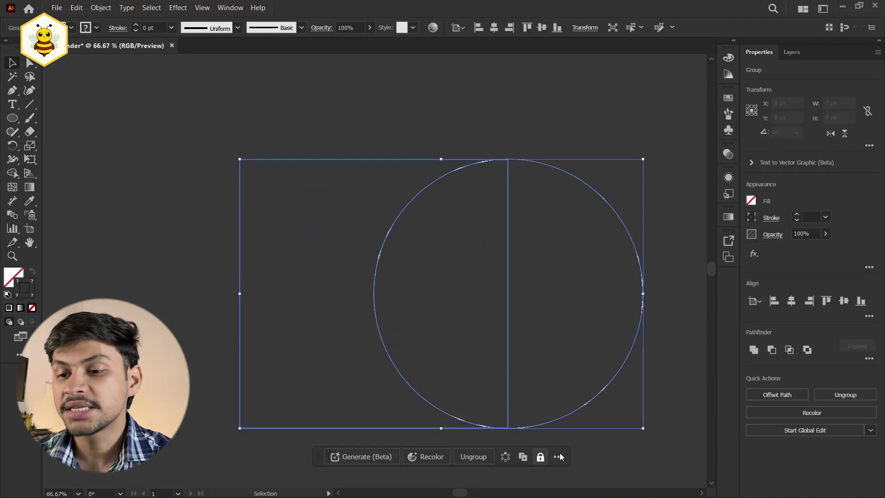
pyautogui.click(280, 217)
pyautogui.hotkey('ctrl', 'y')
pyautogui.press('v')
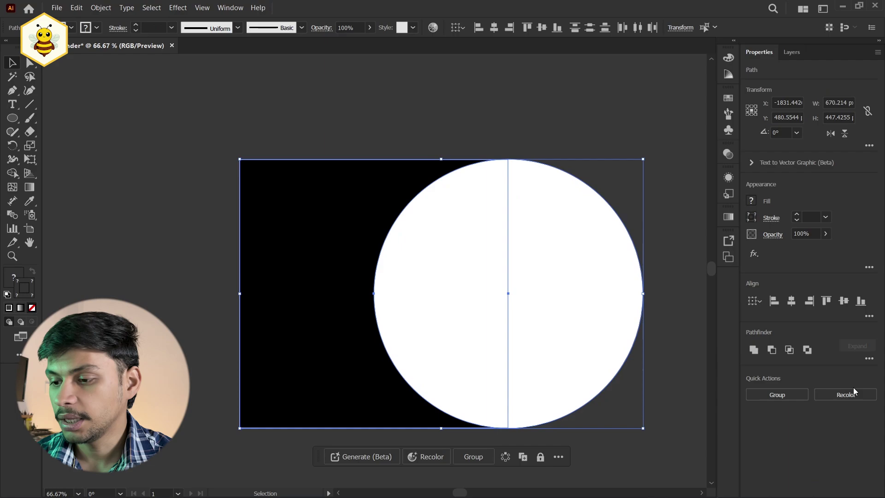
# Step: Subtract the black square from the white circle with the Pathfinder's Minus Back operation
pyautogui.click(869, 359)
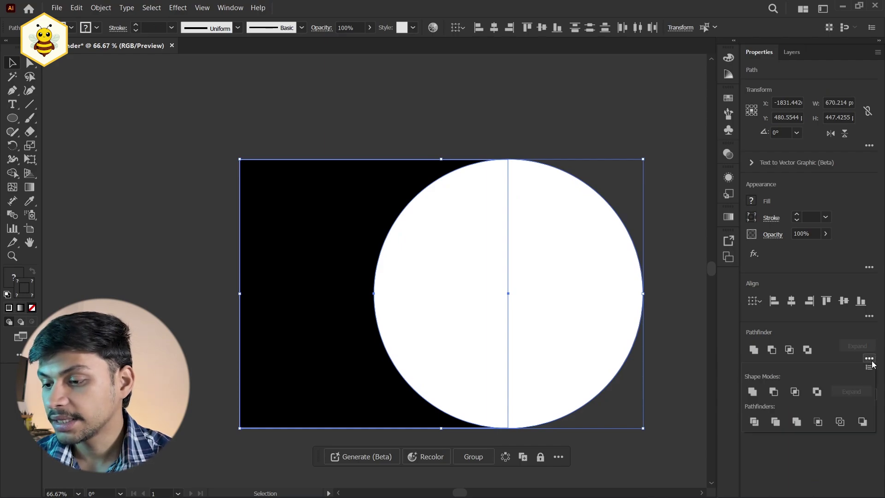
pyautogui.click(860, 423)
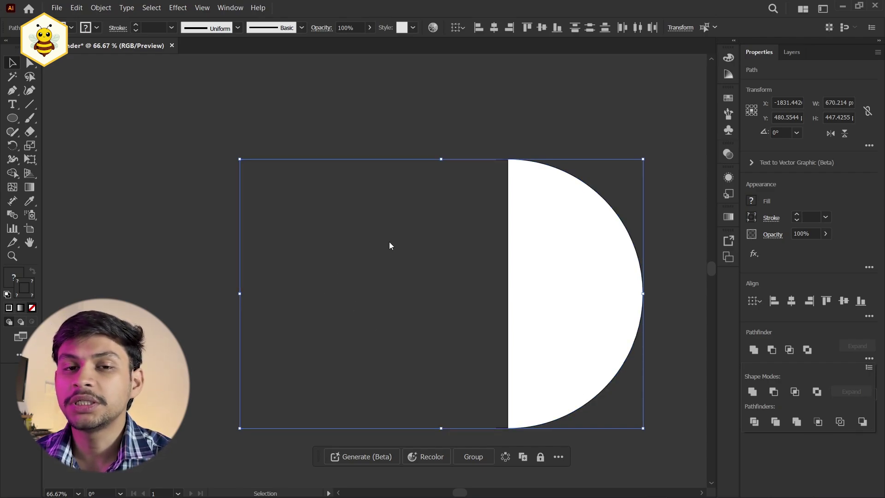
pyautogui.click(776, 395)
pyautogui.scroll(-2, 405, 294)
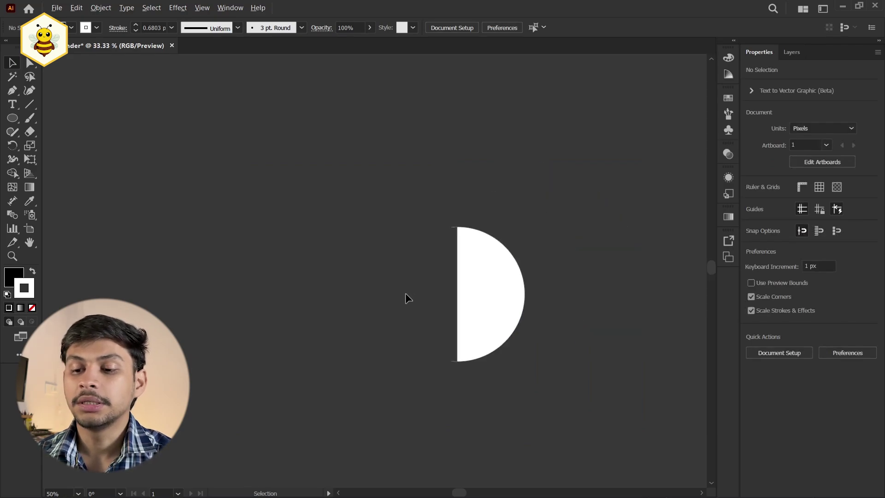
# Step: Delete the remaining white half-circle to clear the work area
pyautogui.click(505, 310)
pyautogui.press('Delete')
pyautogui.press('l')
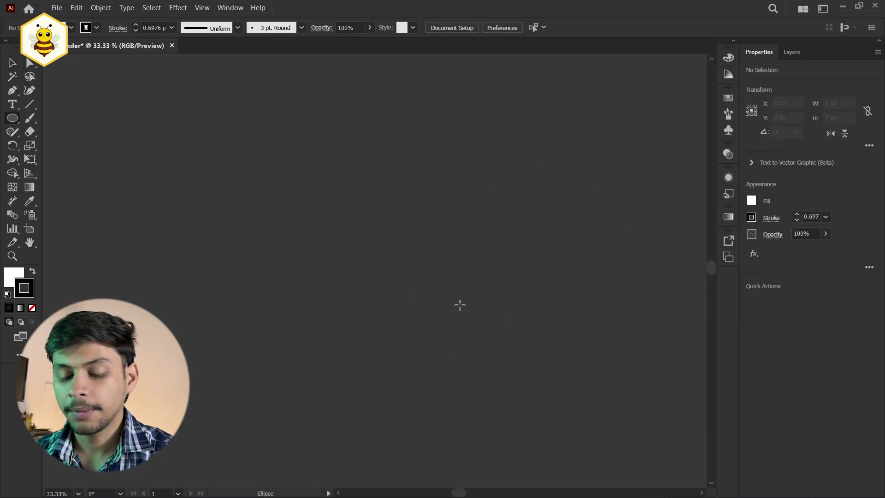
pyautogui.scroll(-2, 310, 277)
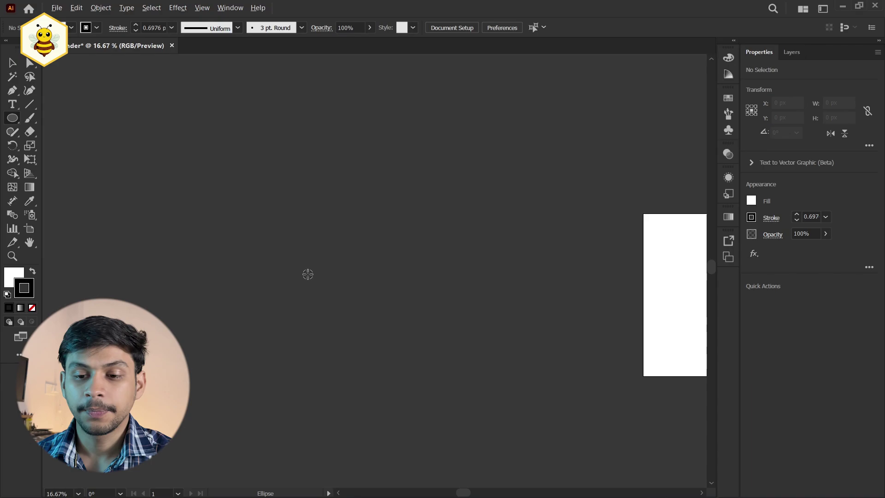
pyautogui.scroll(1, 308, 274)
# Step: Draw a closed cloud shape of joined curved bumps with the Pen tool, about 912 px wide and 355 px high
pyautogui.click(11, 90)
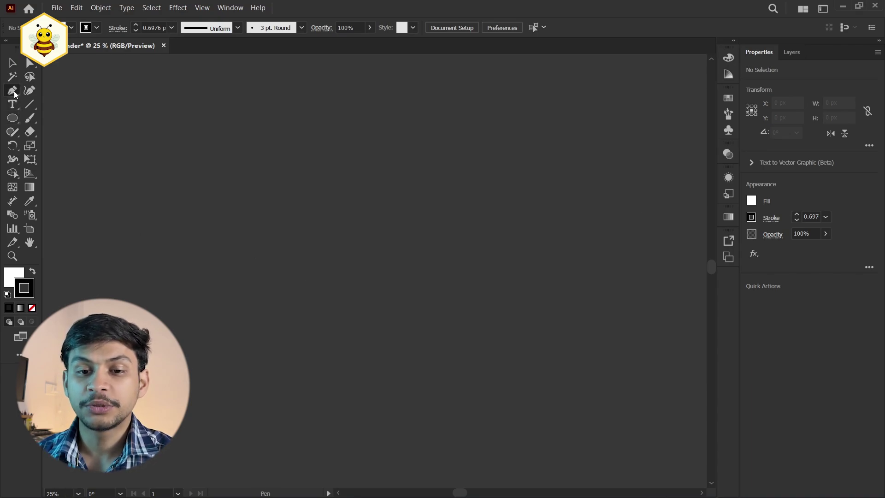
pyautogui.click(208, 249)
pyautogui.moveTo(276, 250); pyautogui.dragTo(306, 272)
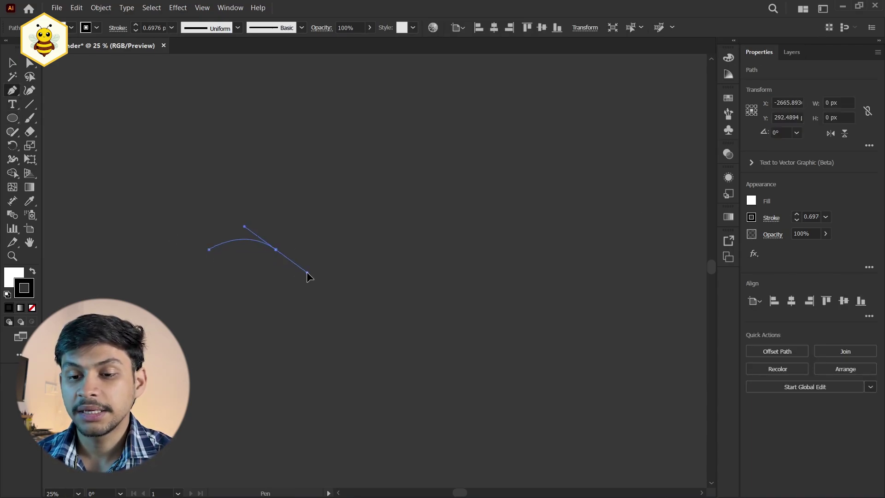
pyautogui.click(276, 251)
pyautogui.moveTo(334, 239); pyautogui.dragTo(371, 271)
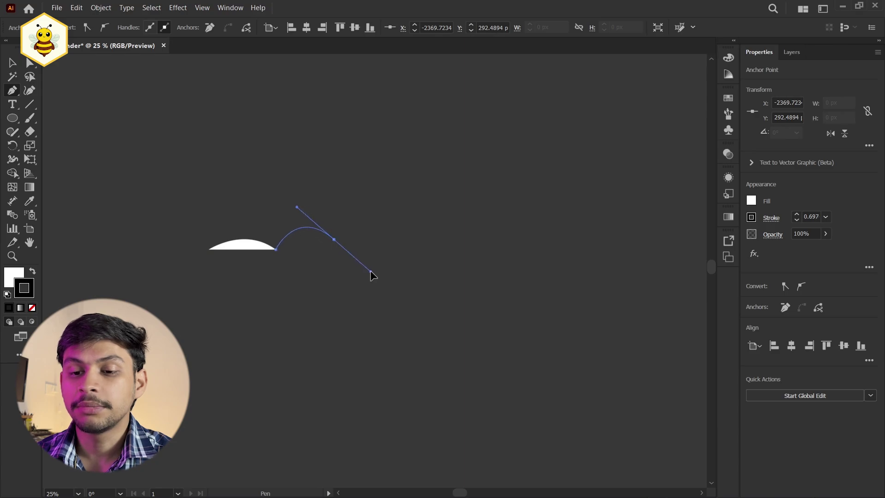
pyautogui.click(334, 239)
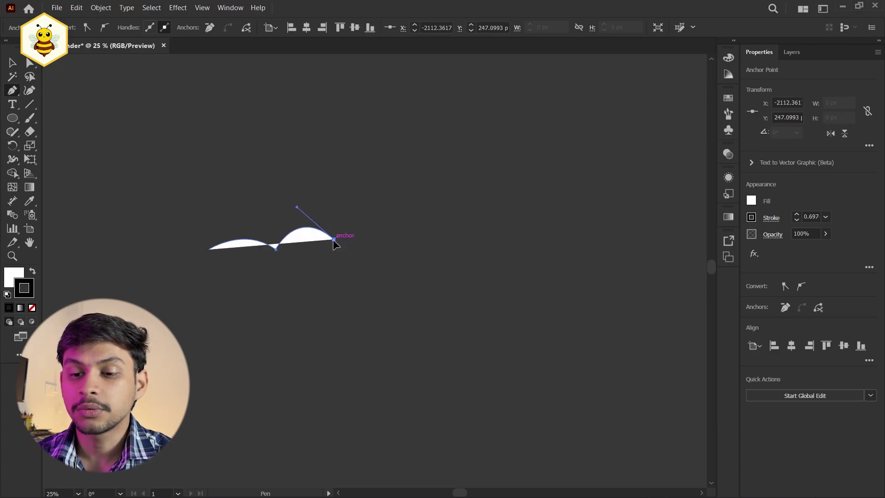
pyautogui.moveTo(361, 245); pyautogui.dragTo(405, 310)
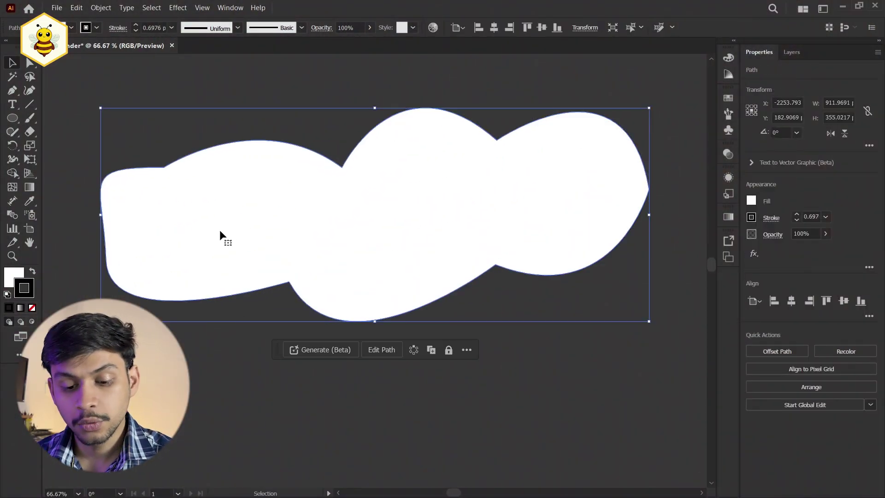
# Step: Reshape the curve handles and the lower anchor at the cloud's left end into a rounder bulge
pyautogui.press('a')
pyautogui.scroll(-1, 138, 219)
pyautogui.click(108, 258)
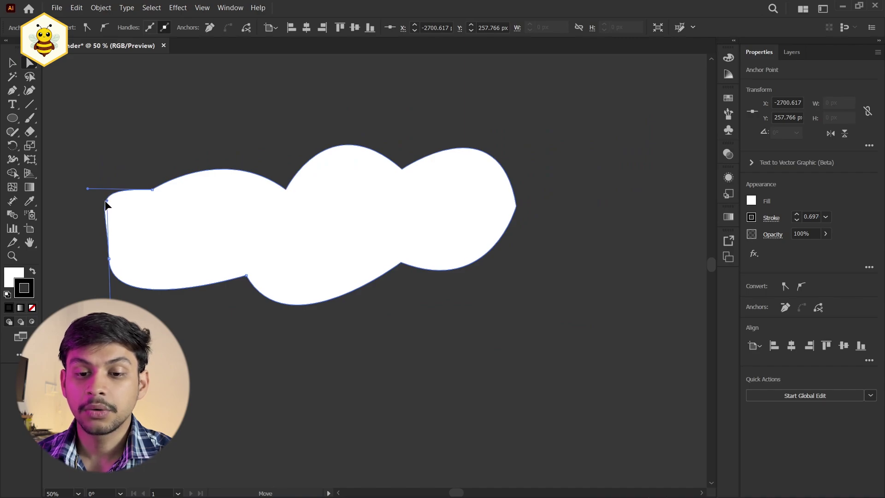
pyautogui.moveTo(108, 202); pyautogui.dragTo(87, 210)
pyautogui.moveTo(109, 263); pyautogui.dragTo(98, 278)
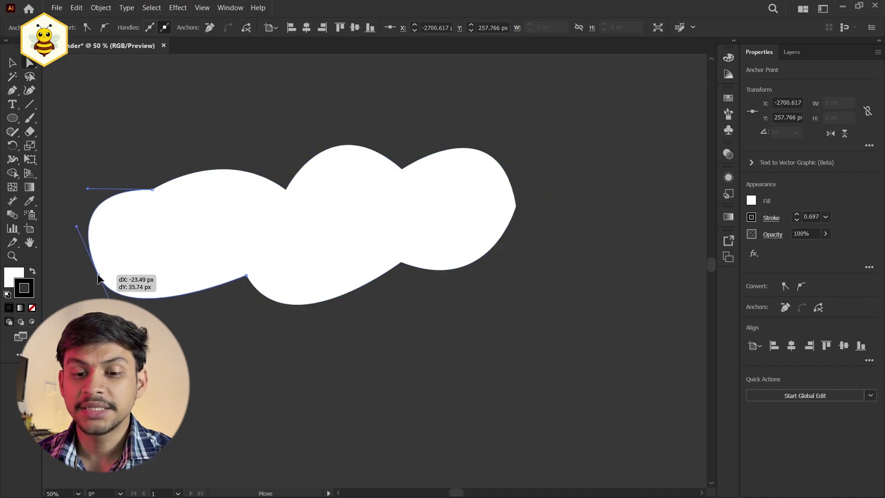
# Step: Round off the pointed corner at the right end of the pen-drawn cloud
pyautogui.click(415, 227)
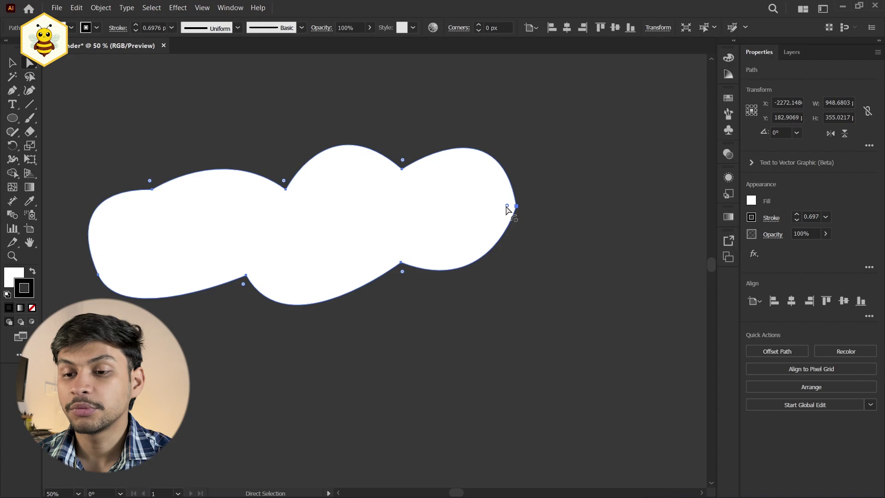
pyautogui.moveTo(507, 205)
pyautogui.mouseDown()
pyautogui.moveTo(454, 206)
pyautogui.moveTo(499, 215)
pyautogui.mouseUp()
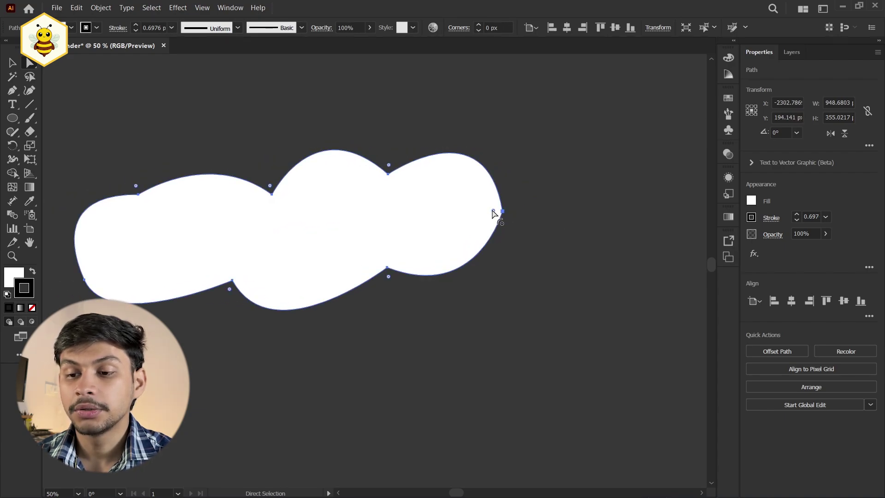
pyautogui.click(571, 200)
pyautogui.scroll(-1, 324, 230)
pyautogui.scroll(-1, 323, 231)
# Step: Move the pen-drawn cloud slightly to the right and delete it
pyautogui.click(324, 230)
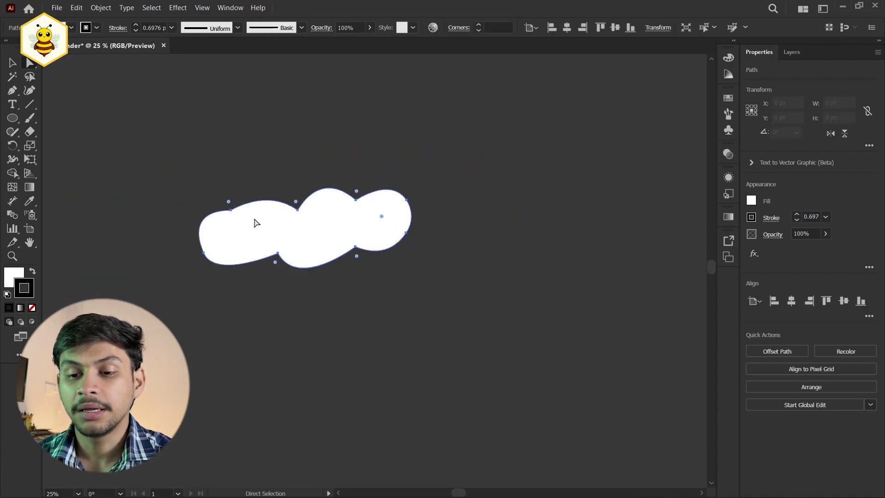
pyautogui.moveTo(324, 223); pyautogui.dragTo(389, 232)
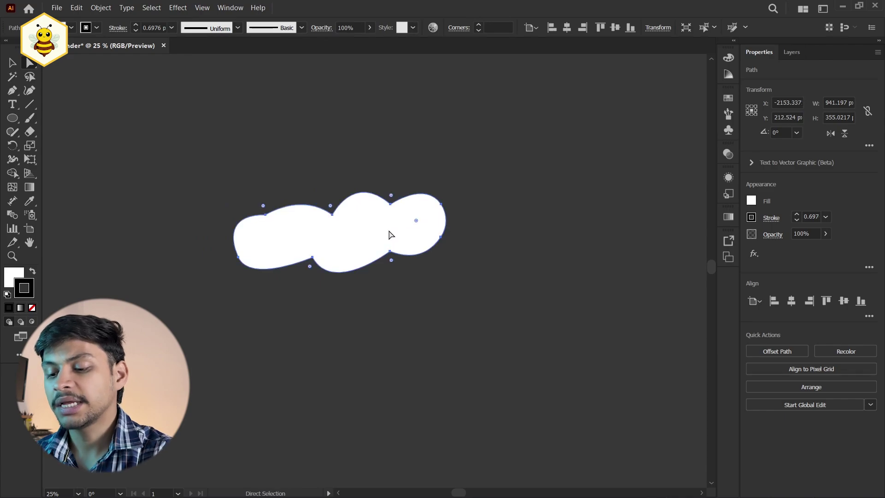
pyautogui.press('Delete')
# Step: Build a cloud from twelve overlapping white circles about 310 px wide, flattening the two end ones to about 263 px high
pyautogui.press('l')
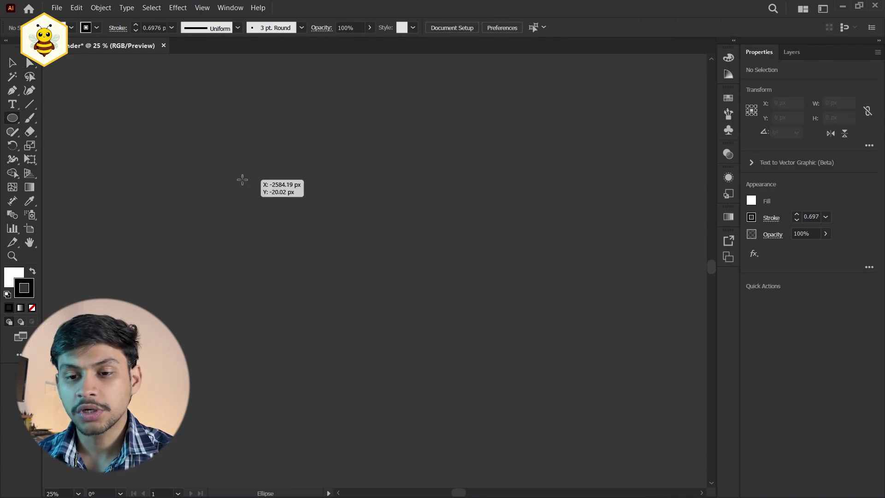
pyautogui.moveTo(242, 180)
pyautogui.mouseDown()
pyautogui.moveTo(312, 229)
pyautogui.moveTo(250, 197)
pyautogui.moveTo(260, 213)
pyautogui.moveTo(313, 214)
pyautogui.moveTo(332, 229)
pyautogui.moveTo(371, 233)
pyautogui.moveTo(278, 243)
pyautogui.mouseUp()
pyautogui.press('v')
pyautogui.moveTo(278, 242); pyautogui.dragTo(244, 245)
pyautogui.moveTo(304, 249); pyautogui.dragTo(364, 262)
pyautogui.moveTo(387, 254); pyautogui.dragTo(428, 246)
pyautogui.moveTo(429, 209); pyautogui.dragTo(203, 237)
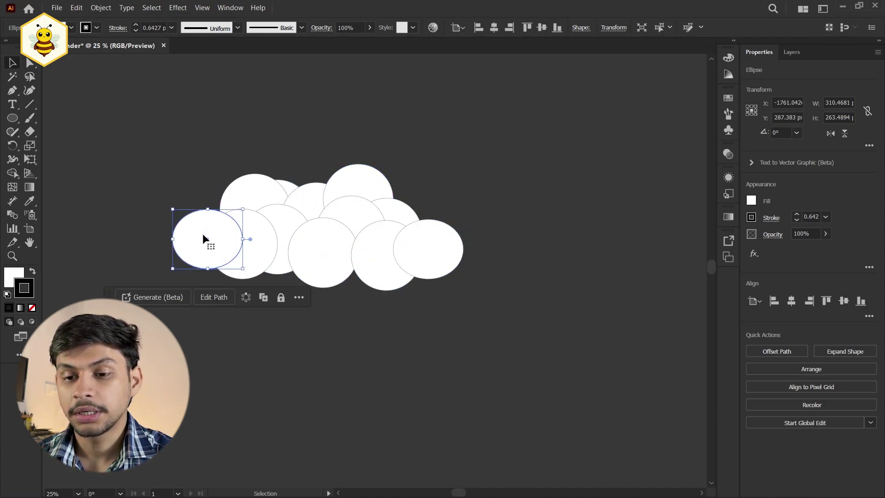
# Step: Select all the overlapping circles and merge them into one cloud shape with the Pathfinder's Unite mode
pyautogui.click(311, 131)
pyautogui.moveTo(131, 102); pyautogui.dragTo(560, 316)
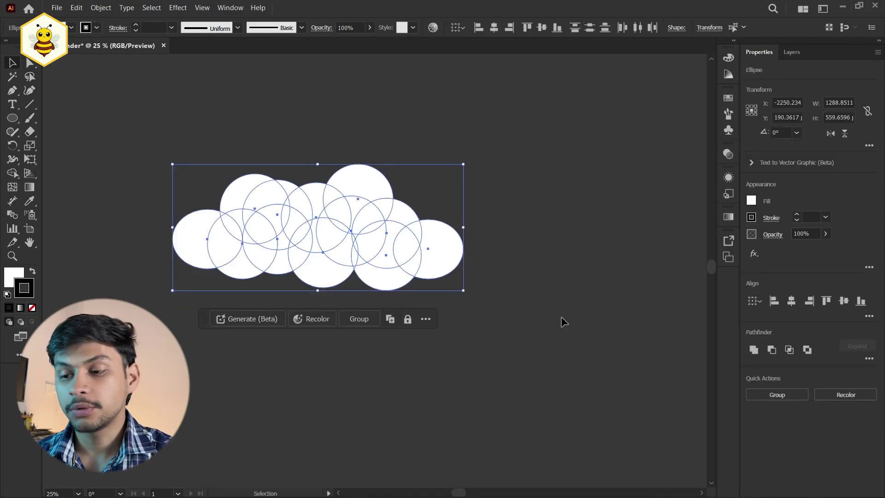
pyautogui.click(754, 350)
pyautogui.click(552, 225)
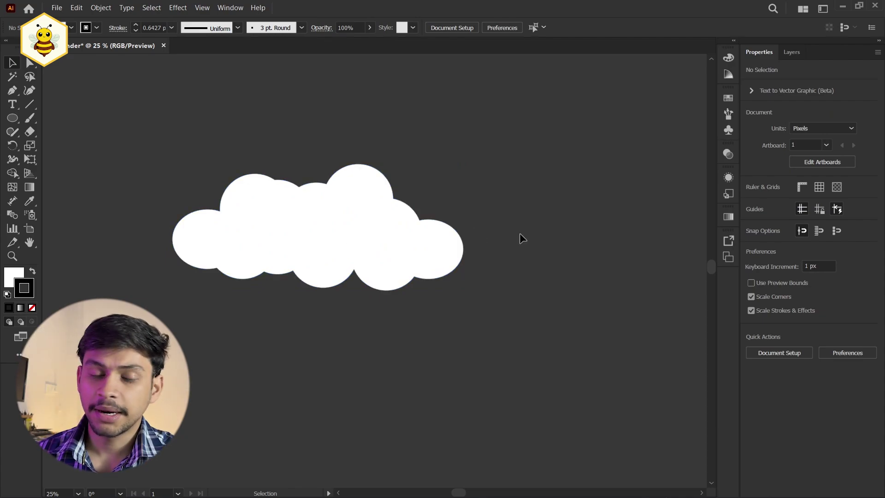
pyautogui.moveTo(426, 253); pyautogui.dragTo(474, 274)
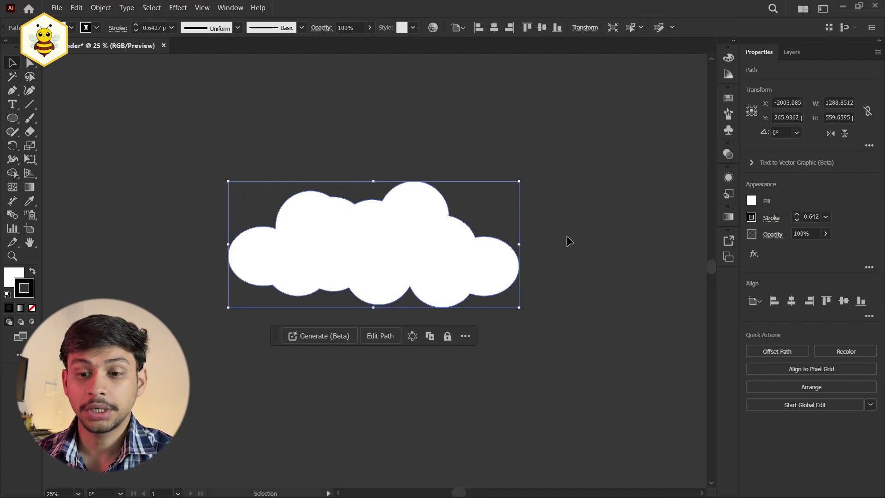
pyautogui.moveTo(429, 256); pyautogui.dragTo(448, 257)
pyautogui.click(570, 185)
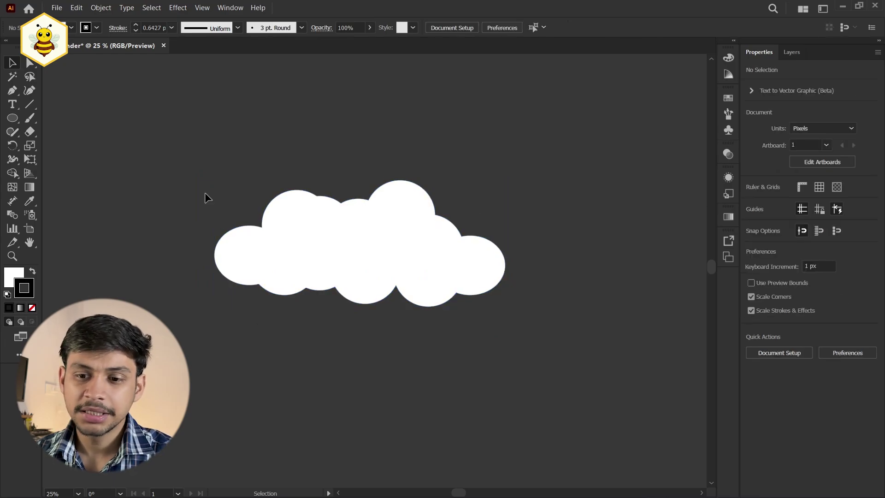
pyautogui.moveTo(172, 164); pyautogui.dragTo(630, 421)
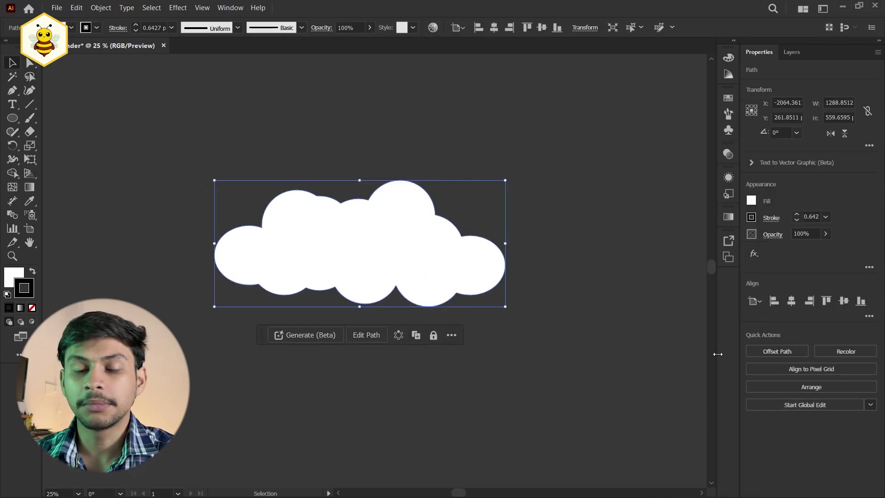
pyautogui.click(592, 211)
pyautogui.moveTo(385, 275); pyautogui.dragTo(350, 280)
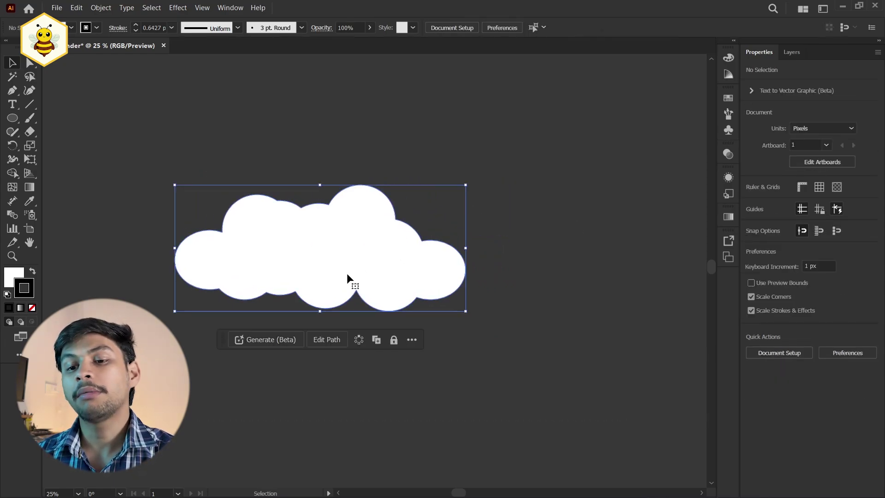
pyautogui.press('p')
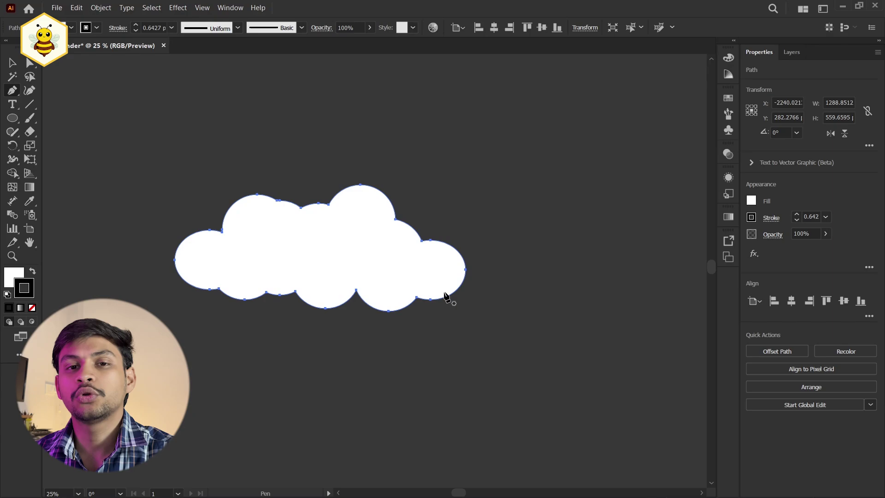
pyautogui.press('v')
pyautogui.moveTo(392, 270); pyautogui.dragTo(432, 261)
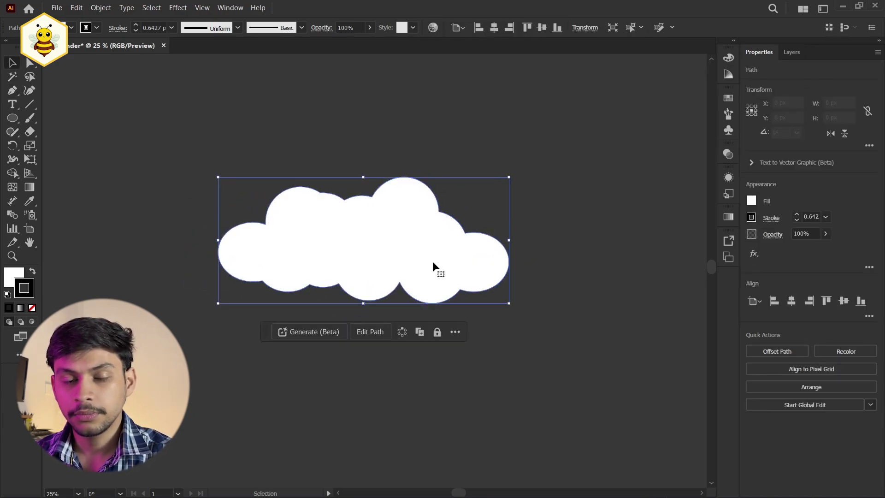
pyautogui.moveTo(491, 253); pyautogui.dragTo(477, 253)
pyautogui.click(561, 193)
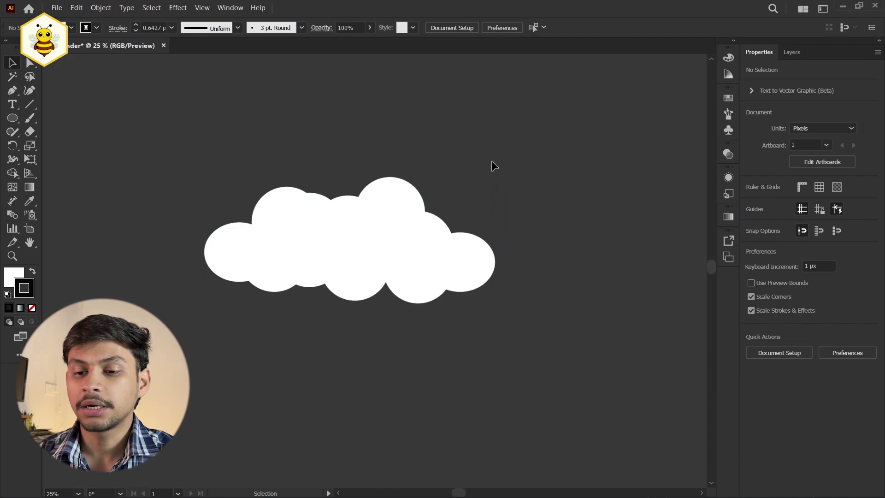
# Step: Select the merged cloud and delete it to clear the work area
pyautogui.click(323, 247)
pyautogui.moveTo(322, 247)
pyautogui.mouseDown()
pyautogui.moveTo(382, 255)
pyautogui.moveTo(327, 258)
pyautogui.mouseUp()
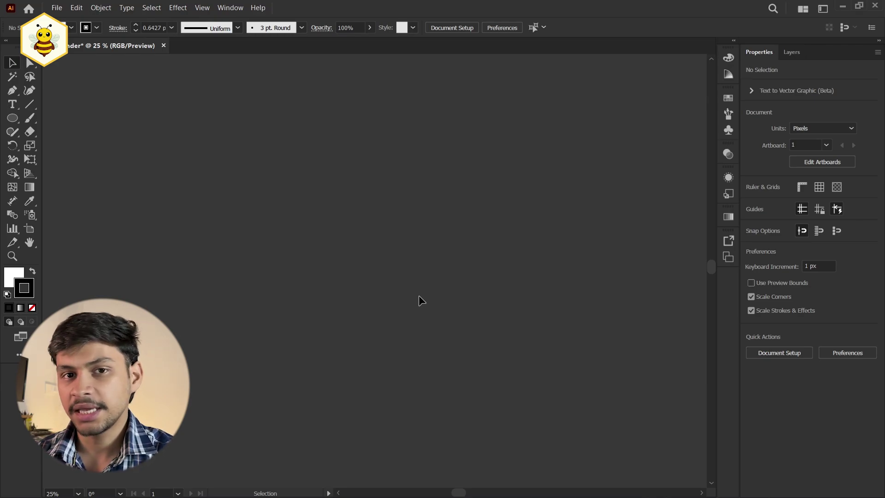
# Step: Draw a circle about 519 px in diameter and duplicate it five times into an overlapping flower-like cluster
pyautogui.click(12, 120)
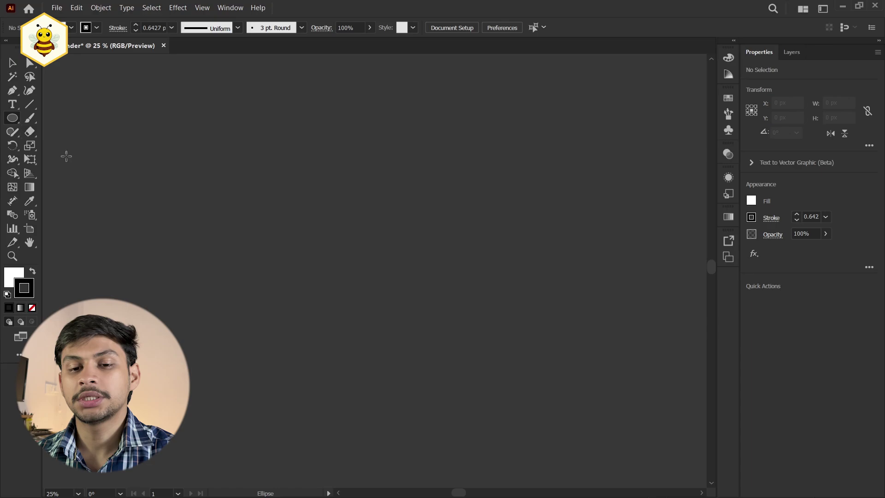
pyautogui.moveTo(241, 155); pyautogui.dragTo(300, 213)
pyautogui.press('v')
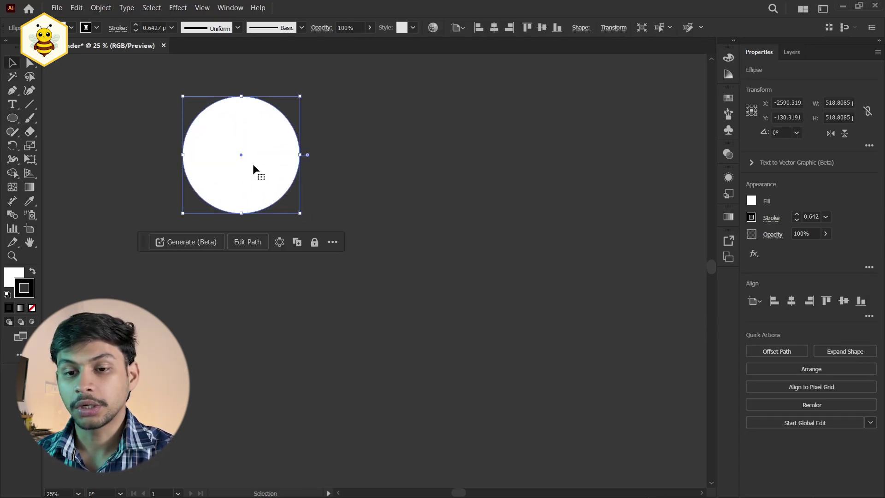
pyautogui.moveTo(243, 154); pyautogui.dragTo(289, 187)
pyautogui.moveTo(289, 181); pyautogui.dragTo(310, 131)
pyautogui.moveTo(294, 132); pyautogui.dragTo(339, 197)
pyautogui.moveTo(339, 197); pyautogui.dragTo(226, 234)
pyautogui.moveTo(226, 234); pyautogui.dragTo(312, 270)
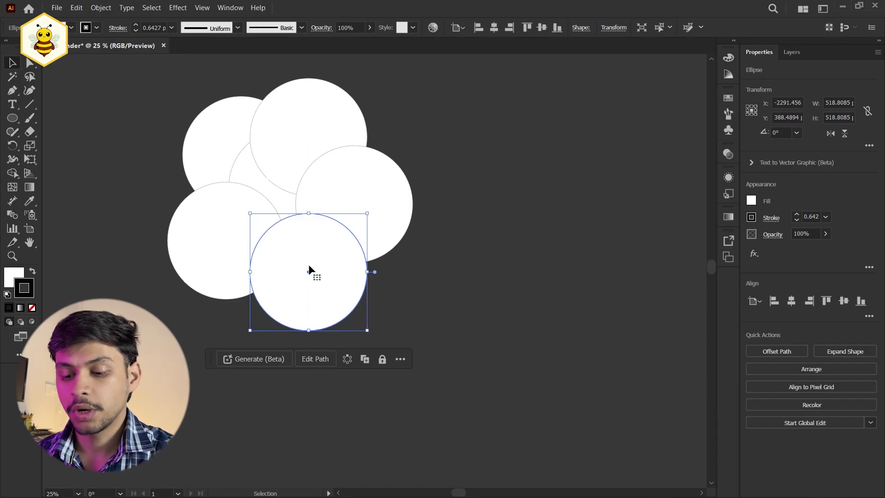
# Step: Draw a rectangle across the middle of the circle cluster and deselect it
pyautogui.press('m')
pyautogui.moveTo(215, 140); pyautogui.dragTo(352, 249)
pyautogui.press('v')
pyautogui.click(190, 112)
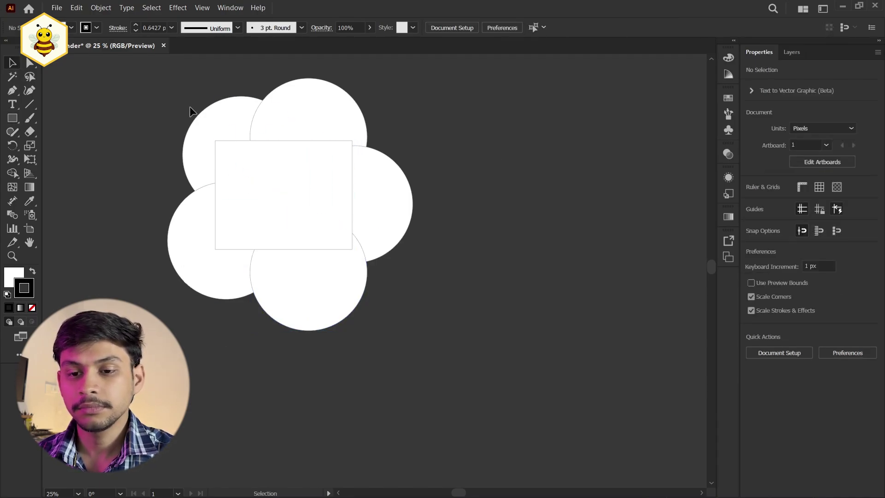
# Step: Select all the shapes and merge the fragments inside the lens-shaped overlaps between neighbouring outer circles with the Shape Builder tool
pyautogui.moveTo(142, 87); pyautogui.dragTo(450, 317)
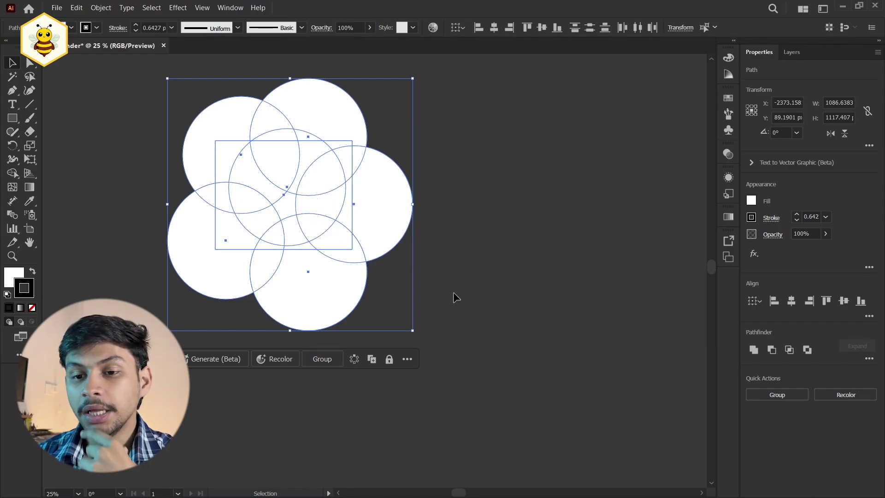
pyautogui.click(869, 359)
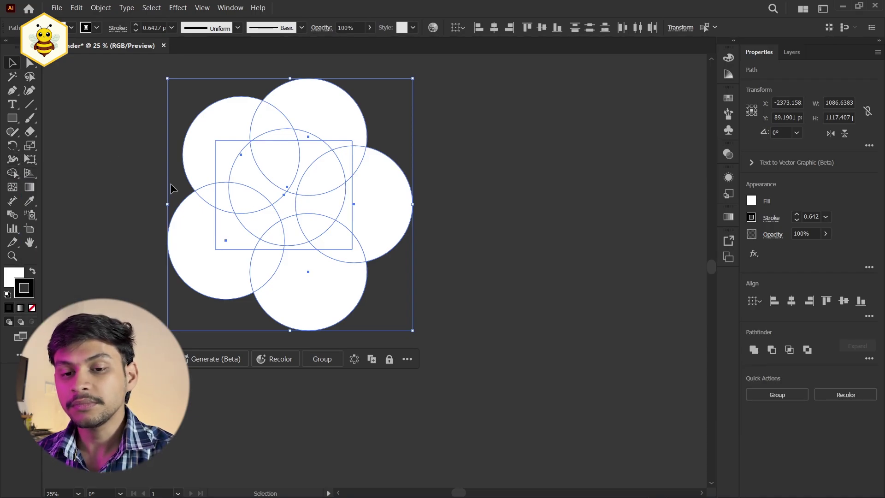
pyautogui.click(12, 174)
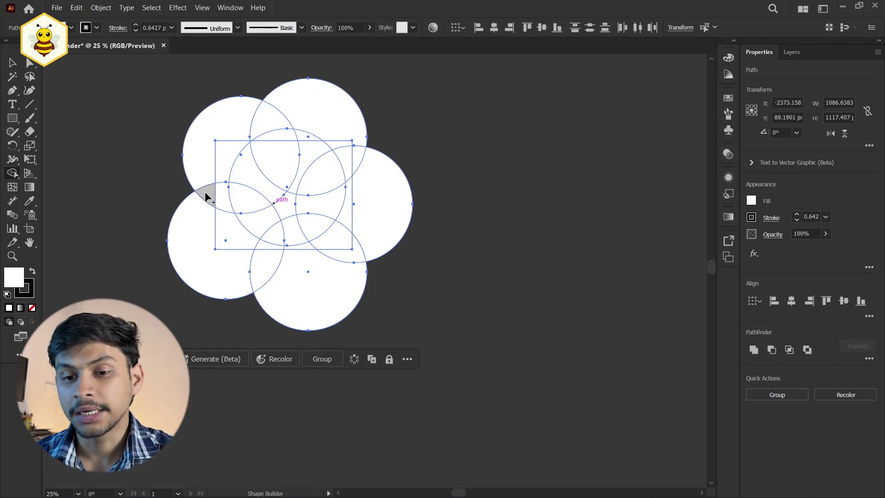
pyautogui.moveTo(206, 196); pyautogui.dragTo(239, 204)
pyautogui.moveTo(278, 124); pyautogui.dragTo(285, 167)
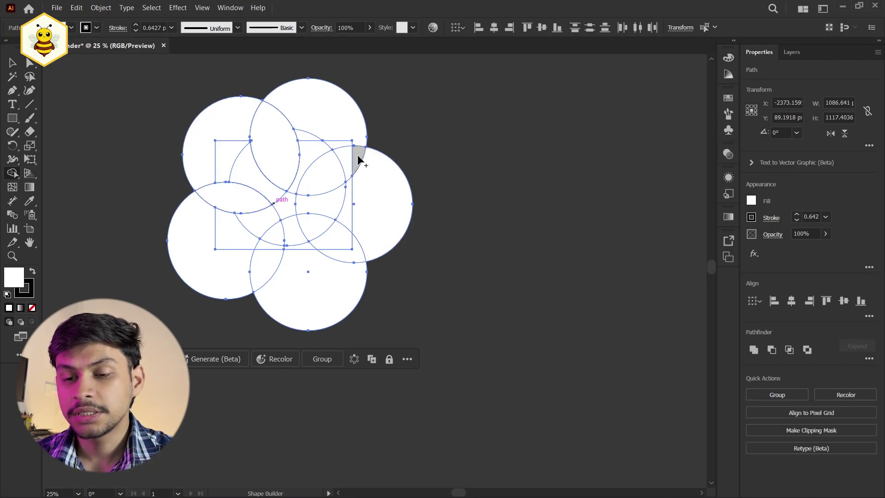
pyautogui.click(323, 187)
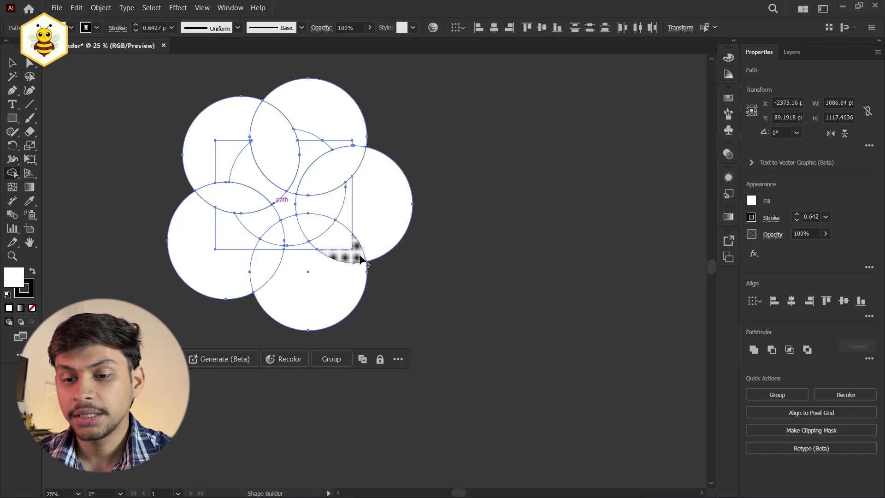
pyautogui.moveTo(360, 260); pyautogui.dragTo(313, 231)
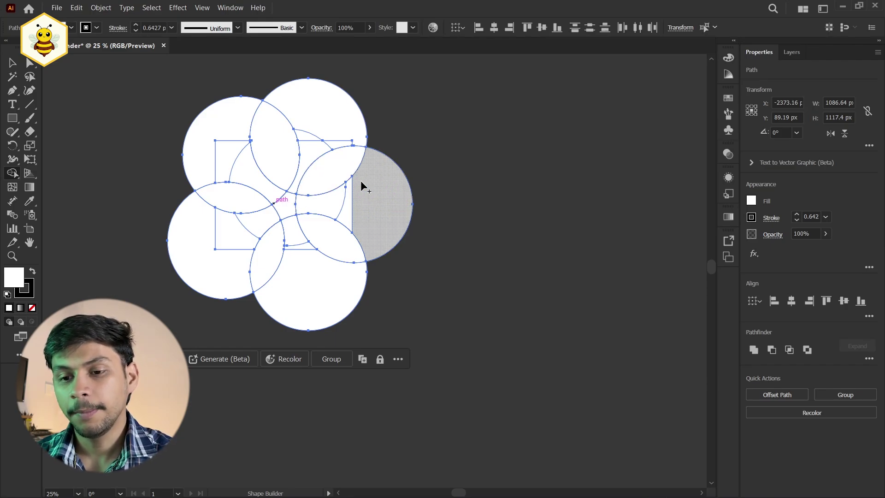
pyautogui.press('v')
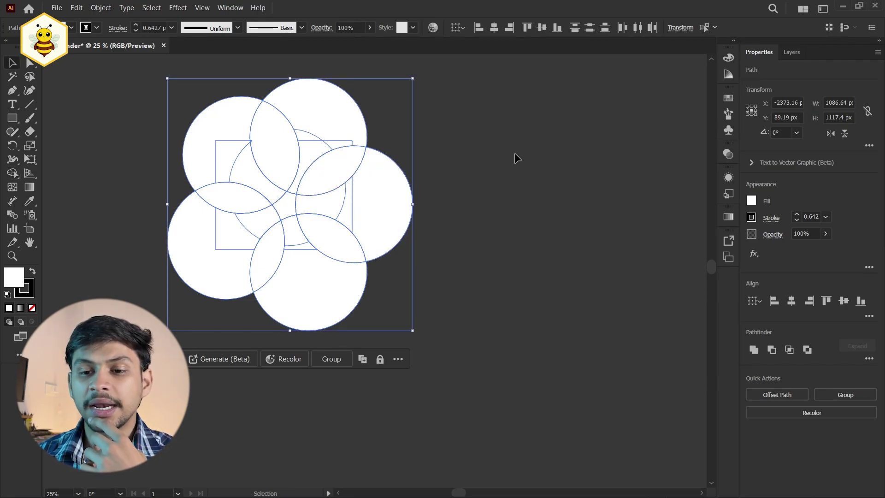
pyautogui.click(514, 154)
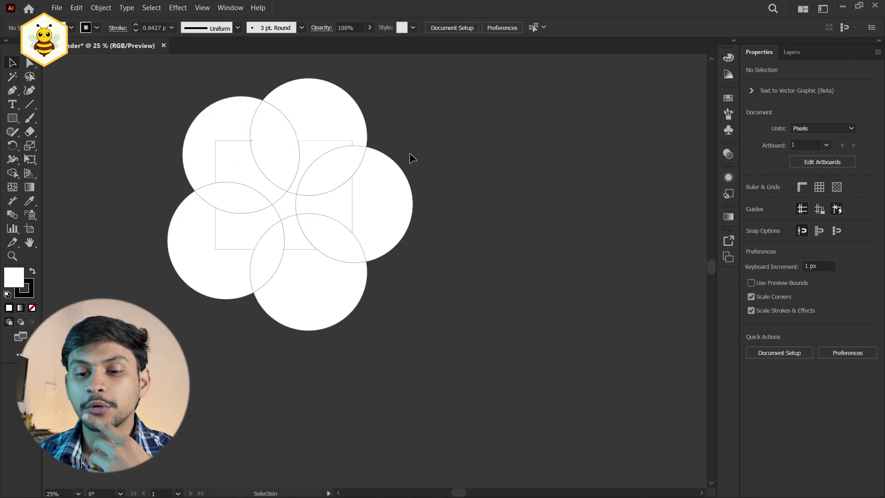
# Step: Pull the five lens-shaped overlaps and the small central star piece out of the circle cluster into empty space
pyautogui.moveTo(361, 169); pyautogui.dragTo(605, 164)
pyautogui.moveTo(346, 244); pyautogui.dragTo(609, 279)
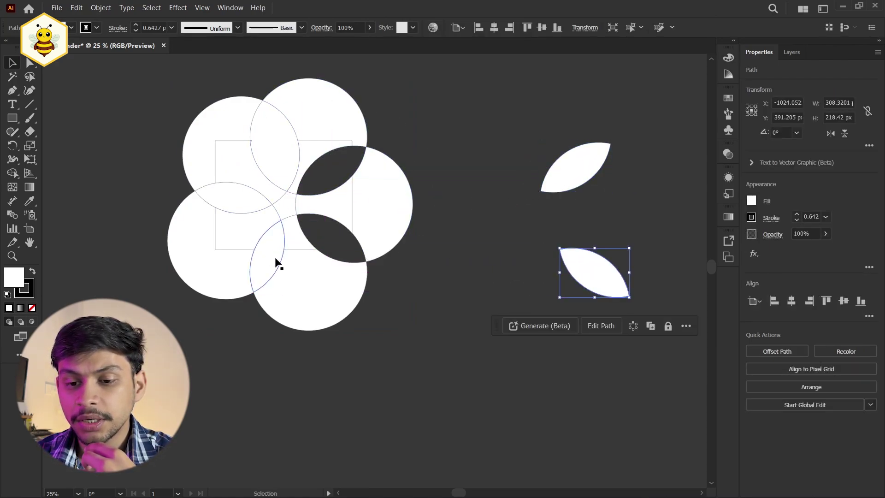
pyautogui.moveTo(276, 263); pyautogui.dragTo(497, 337)
pyautogui.moveTo(280, 211); pyautogui.dragTo(502, 208)
pyautogui.moveTo(233, 202); pyautogui.dragTo(530, 410)
pyautogui.moveTo(161, 108); pyautogui.dragTo(407, 319)
pyautogui.moveTo(379, 210); pyautogui.dragTo(301, 226)
pyautogui.click(372, 192)
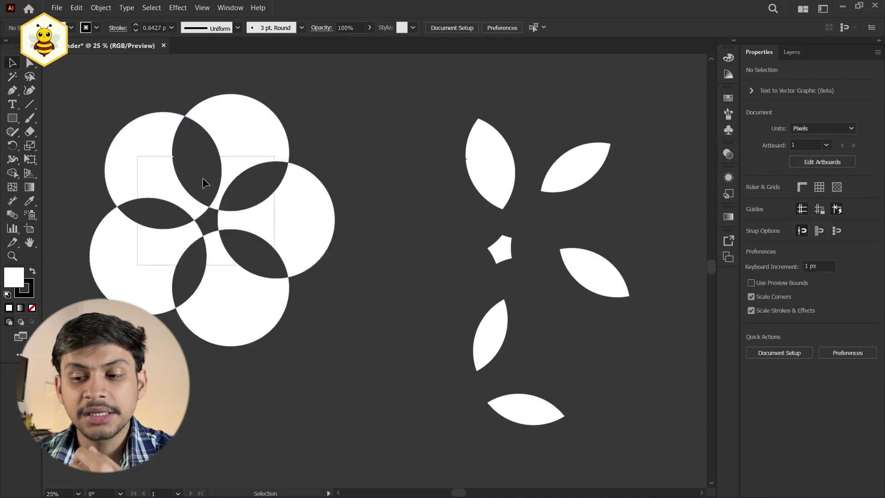
# Step: Arrange the separated lens pieces around the small star piece to form a five-petal flower
pyautogui.moveTo(498, 325); pyautogui.dragTo(493, 300)
pyautogui.moveTo(535, 410); pyautogui.dragTo(450, 241)
pyautogui.moveTo(499, 187); pyautogui.dragTo(496, 202)
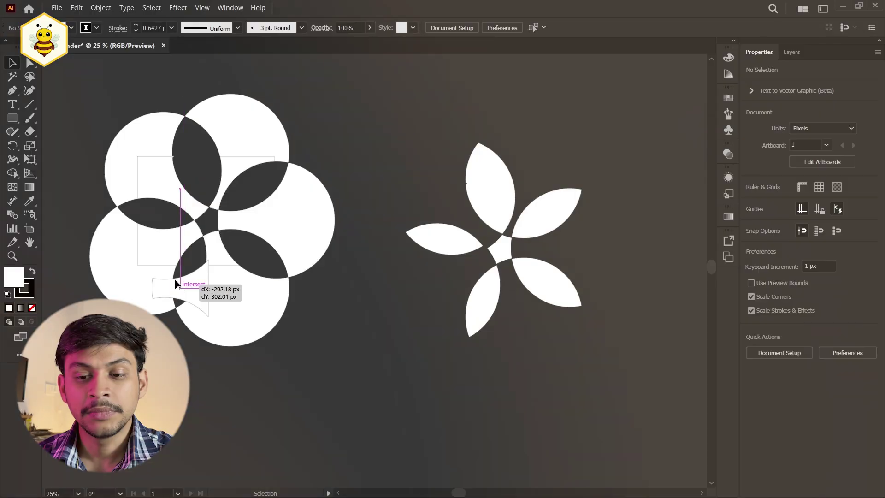
# Step: Pull the lower, side and rectangle-corner fragments of the circle cluster apart, away from the remaining pinwheel shape
pyautogui.moveTo(177, 282); pyautogui.dragTo(417, 89)
pyautogui.moveTo(282, 217); pyautogui.dragTo(357, 383)
pyautogui.moveTo(249, 295); pyautogui.dragTo(222, 384)
pyautogui.moveTo(296, 272); pyautogui.dragTo(408, 219)
pyautogui.moveTo(238, 218); pyautogui.dragTo(150, 201)
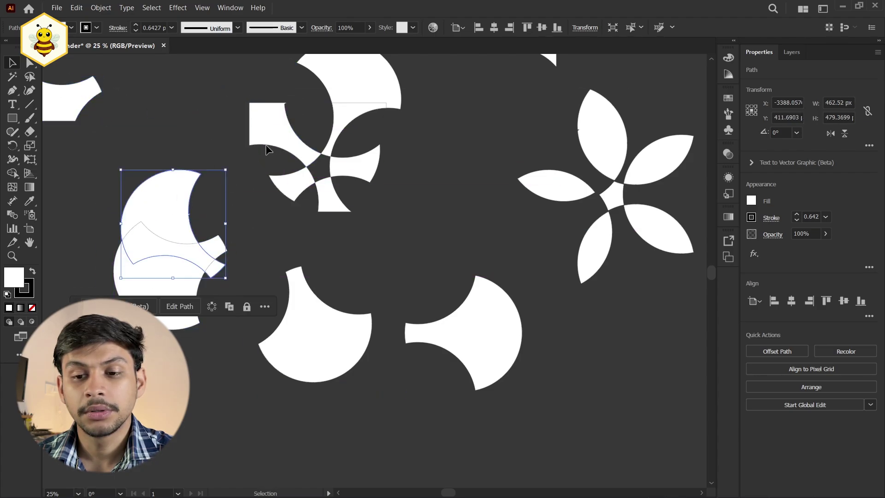
pyautogui.moveTo(267, 144); pyautogui.dragTo(174, 151)
pyautogui.moveTo(305, 148)
pyautogui.mouseDown()
pyautogui.moveTo(263, 148)
pyautogui.moveTo(296, 152)
pyautogui.mouseUp()
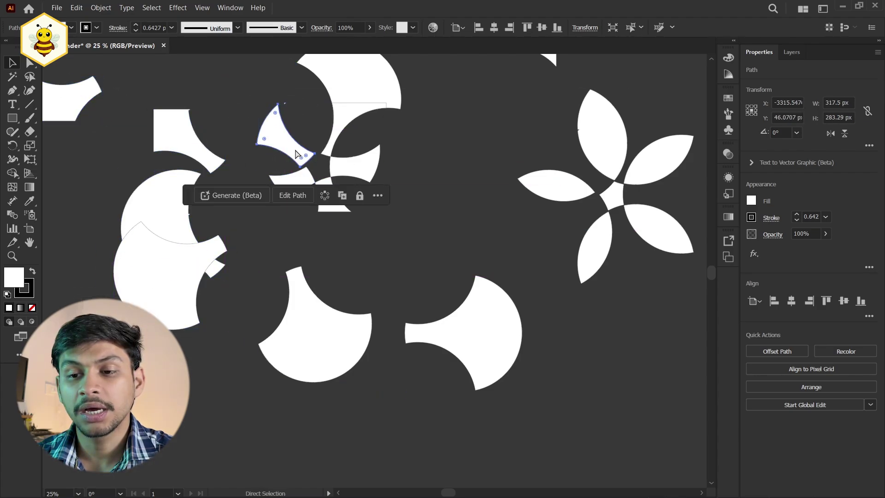
# Step: Move the upper outer fragment and the thin curved rectangle fragment off the pinwheel, down among the separated pieces
pyautogui.moveTo(369, 80); pyautogui.dragTo(424, 276)
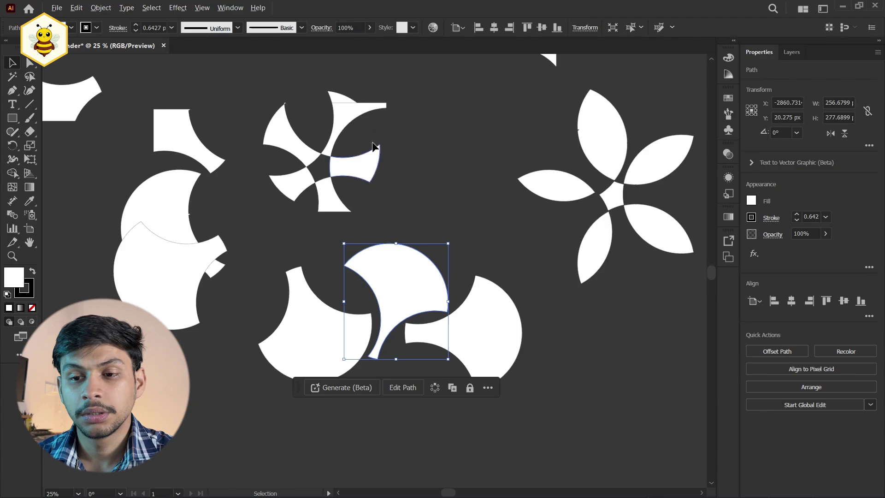
pyautogui.doubleClick(329, 95)
pyautogui.click(443, 110)
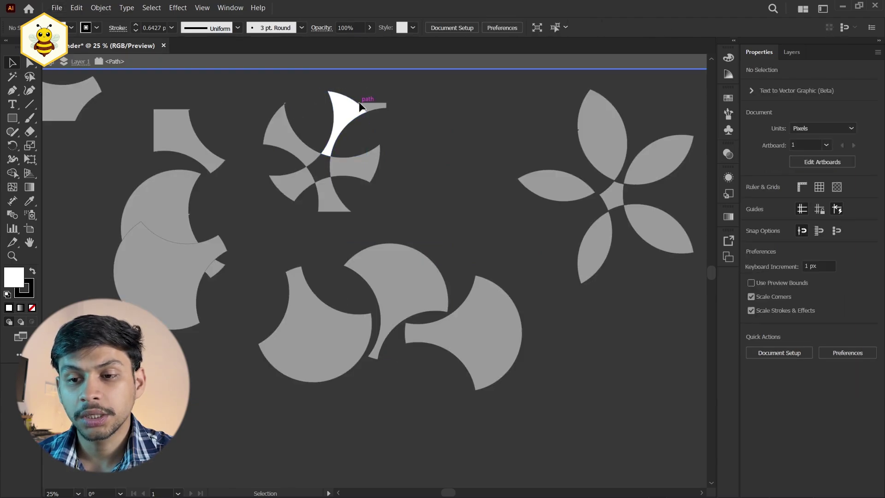
pyautogui.doubleClick(408, 94)
pyautogui.moveTo(379, 105); pyautogui.dragTo(441, 177)
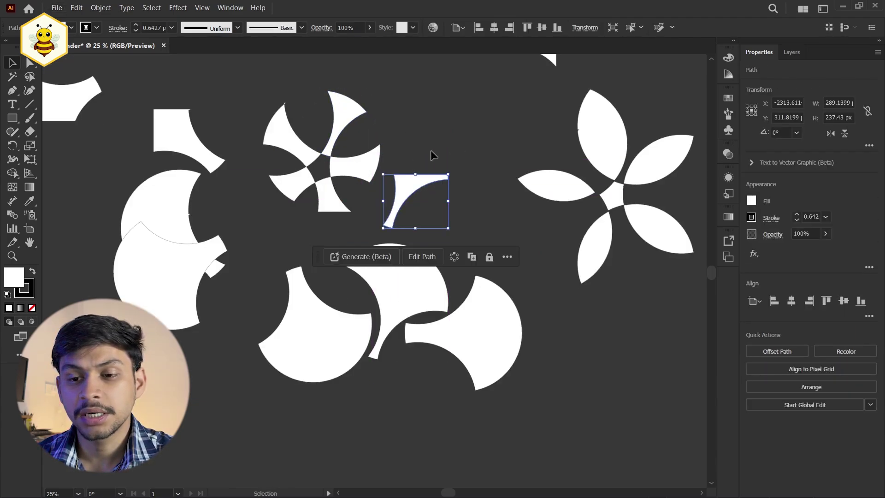
pyautogui.moveTo(417, 217); pyautogui.dragTo(400, 291)
# Step: Examine the separated fragments, the remaining pinwheel and the petal flower produced with the Shape Builder
pyautogui.scroll(-3, 228, 183)
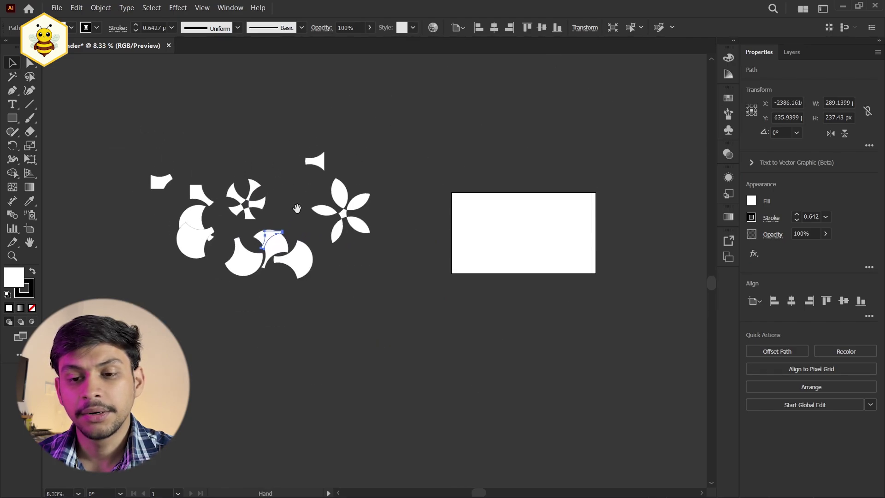
pyautogui.scroll(2, 229, 189)
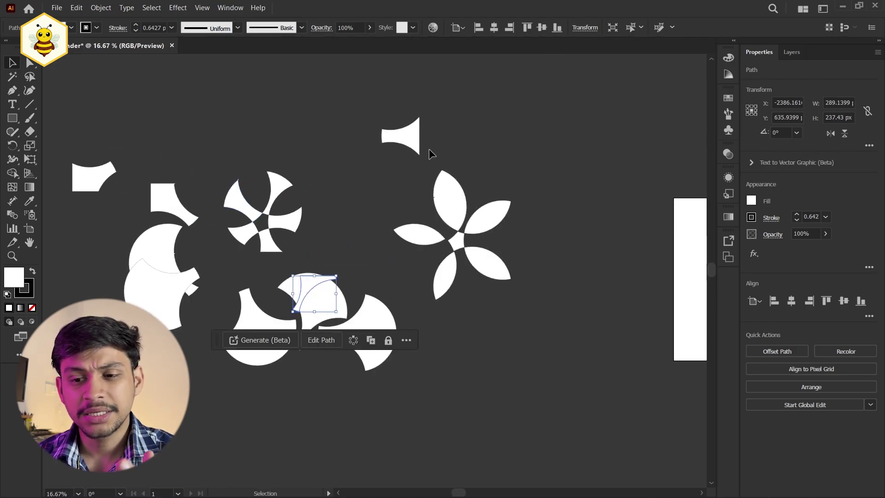
pyautogui.click(84, 186)
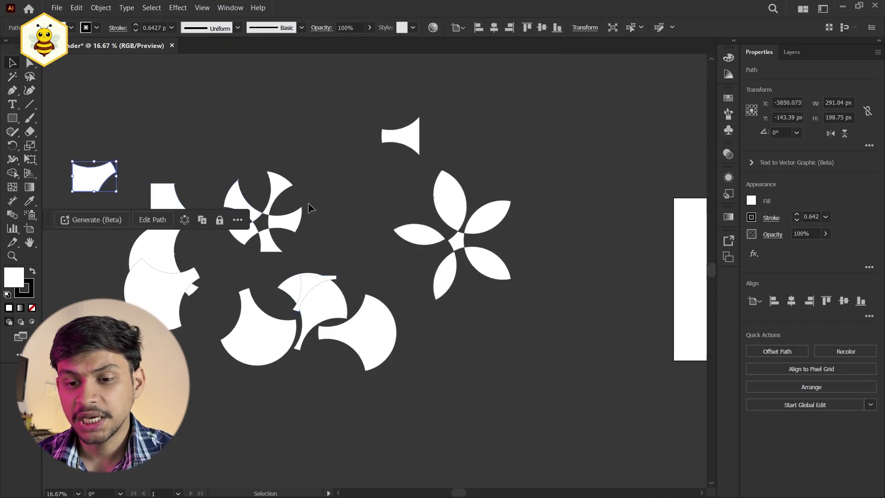
pyautogui.moveTo(213, 148); pyautogui.dragTo(328, 254)
pyautogui.click(509, 153)
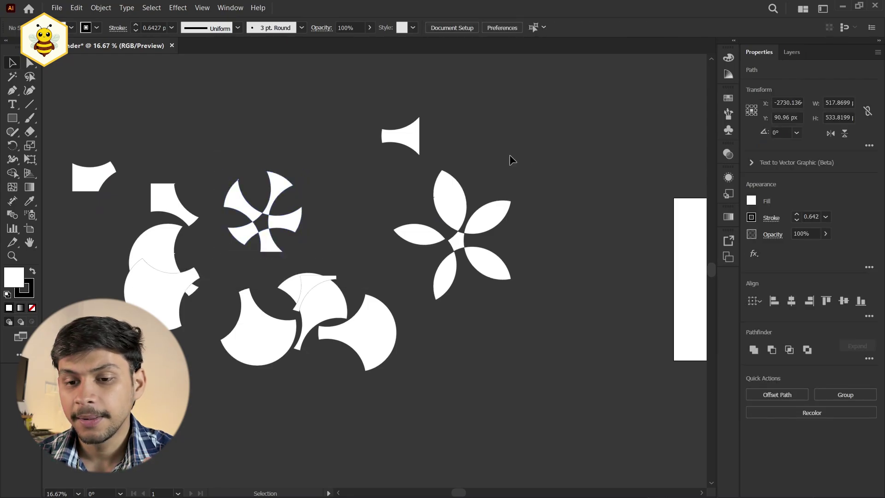
pyautogui.moveTo(532, 301); pyautogui.dragTo(532, 301)
pyautogui.click(584, 214)
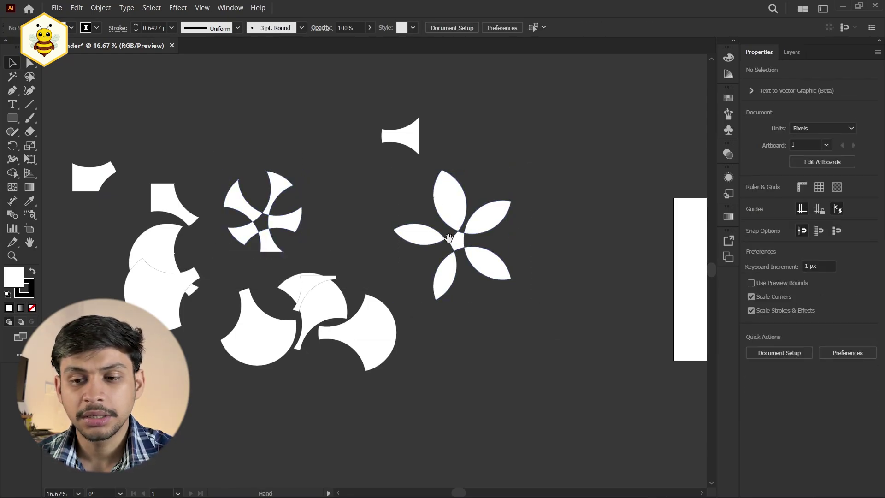
# Step: Select the four overlapping circles and rectangle and merge the third circle with the first two circles' overlap using the Shape Builder tool
pyautogui.moveTo(90, 145); pyautogui.dragTo(143, 140)
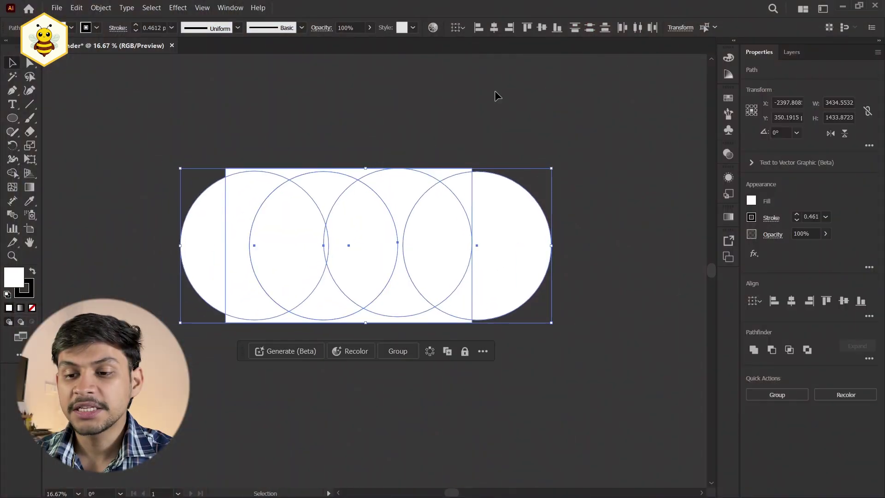
pyautogui.click(494, 92)
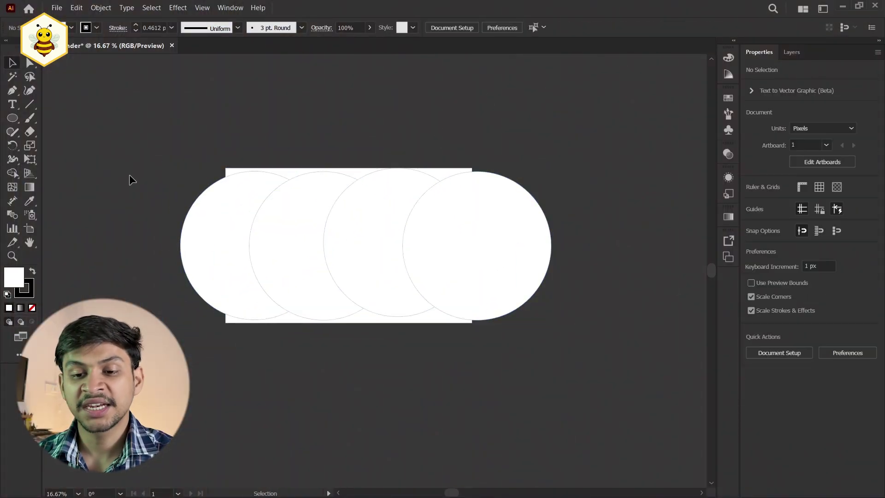
pyautogui.moveTo(129, 179); pyautogui.dragTo(577, 349)
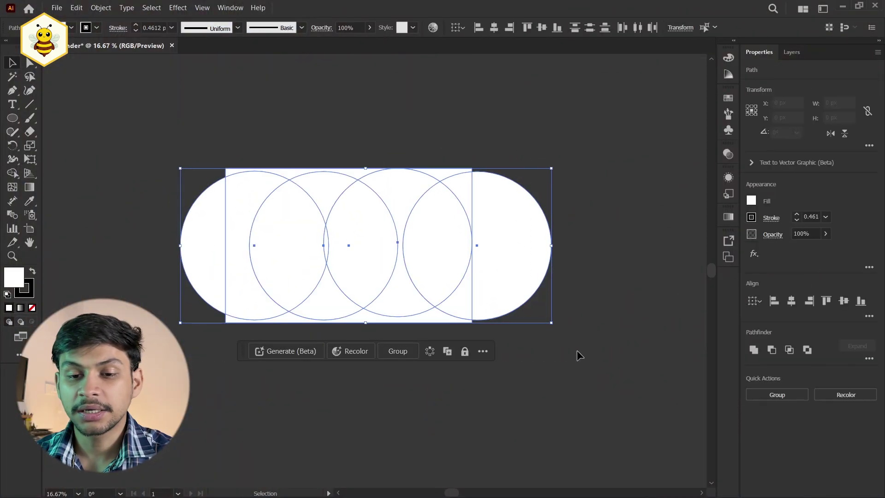
pyautogui.click(12, 172)
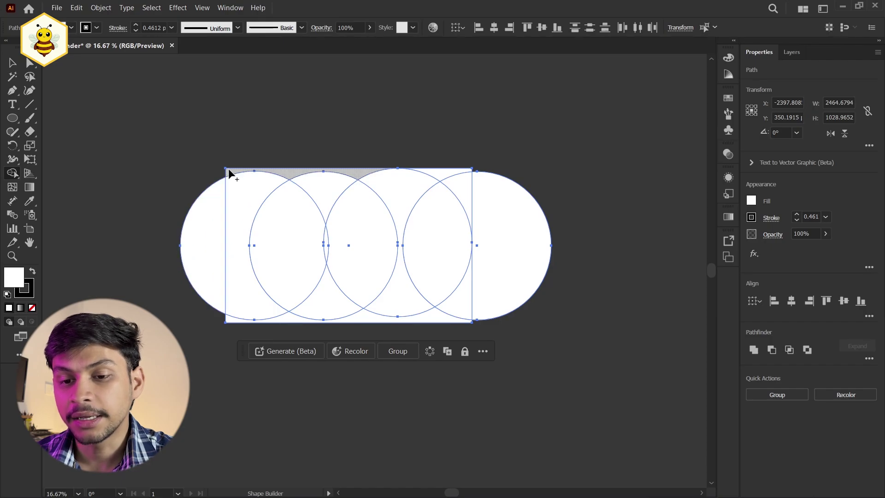
pyautogui.click(215, 194)
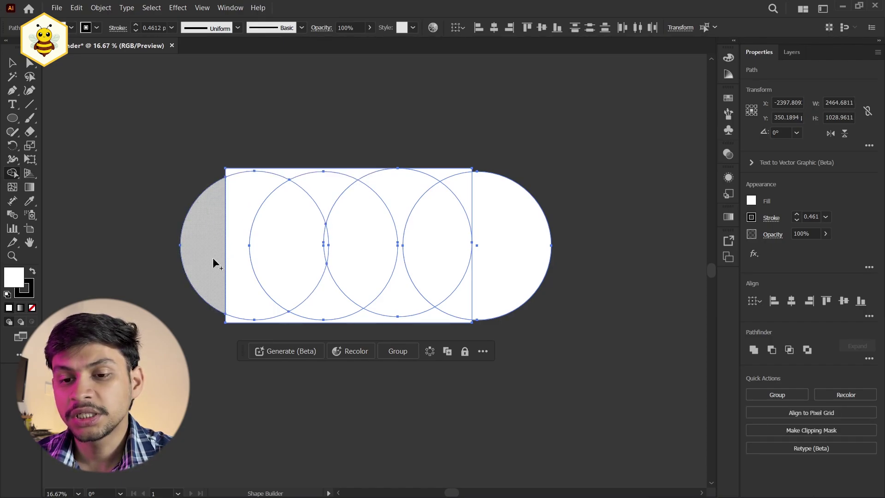
pyautogui.click(234, 168)
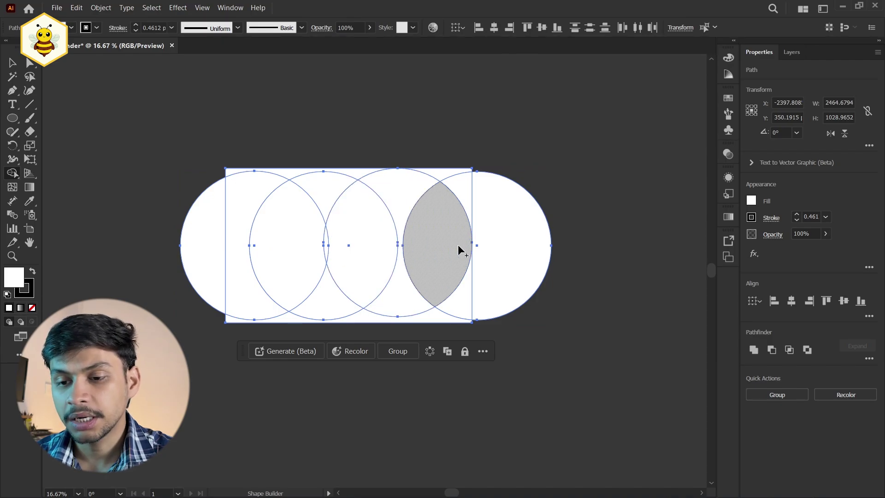
pyautogui.moveTo(460, 250)
pyautogui.mouseDown()
pyautogui.moveTo(301, 250)
pyautogui.moveTo(360, 272)
pyautogui.mouseUp()
# Step: Move the merged shape below the row of circles and pull the crescent of the last circle aside
pyautogui.press('v')
pyautogui.moveTo(425, 282); pyautogui.dragTo(469, 391)
pyautogui.hotkey('ctrl', 'shift', 'a')
pyautogui.moveTo(292, 195); pyautogui.dragTo(340, 182)
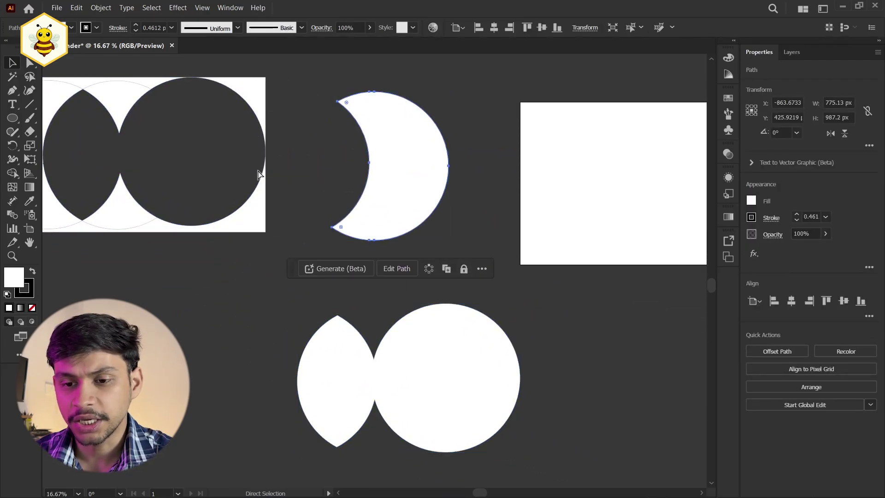
# Step: Undo the fragment moves and the merge to restore the overlapping circles and rectangle, and leave everything deselected
pyautogui.hotkey('ctrl', 'z')
pyautogui.hotkey('ctrl', 'z')
pyautogui.hotkey('ctrl', 'z')
pyautogui.hotkey('ctrl', 'z')
pyautogui.hotkey('ctrl', 'z')
pyautogui.click(337, 344)
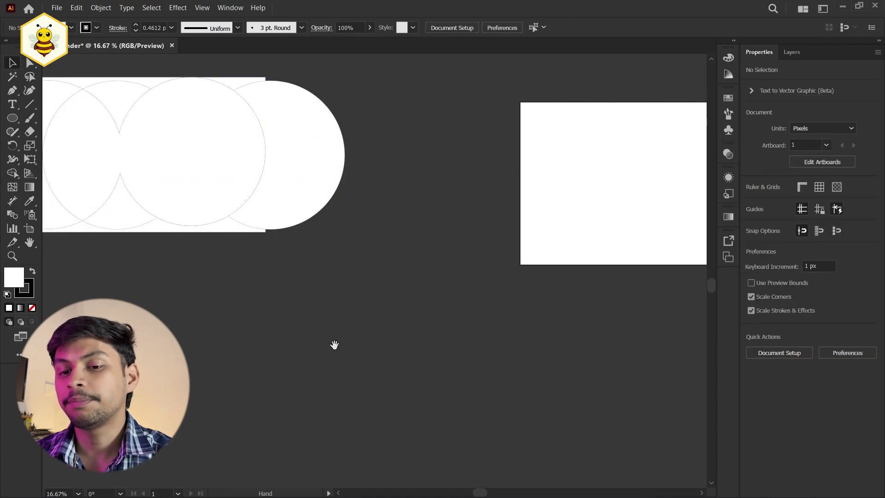
pyautogui.moveTo(334, 344); pyautogui.dragTo(451, 380)
pyautogui.hotkey('ctrl', 'a')
pyautogui.hotkey('ctrl', 'shift', 'a')
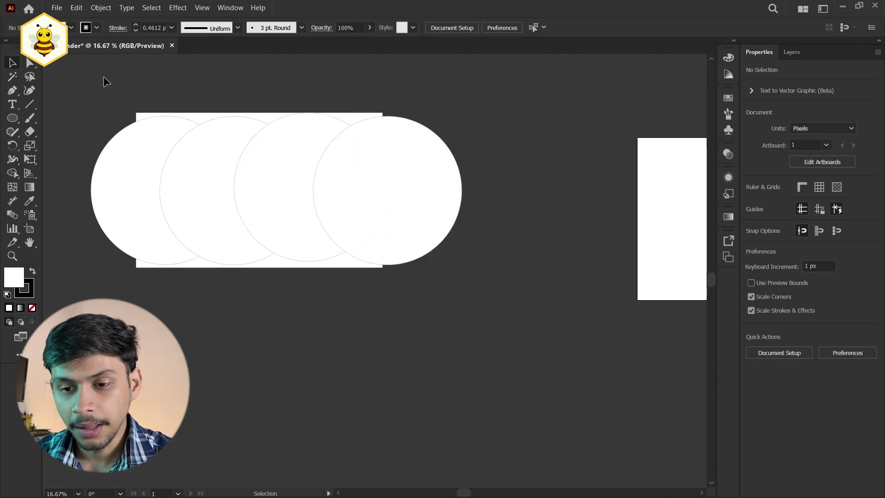
# Step: Select the circles and rectangle, try subtracting the leftmost circle's segment outside the rectangle with the Shape Builder tool, and undo it
pyautogui.moveTo(463, 281); pyautogui.dragTo(459, 274)
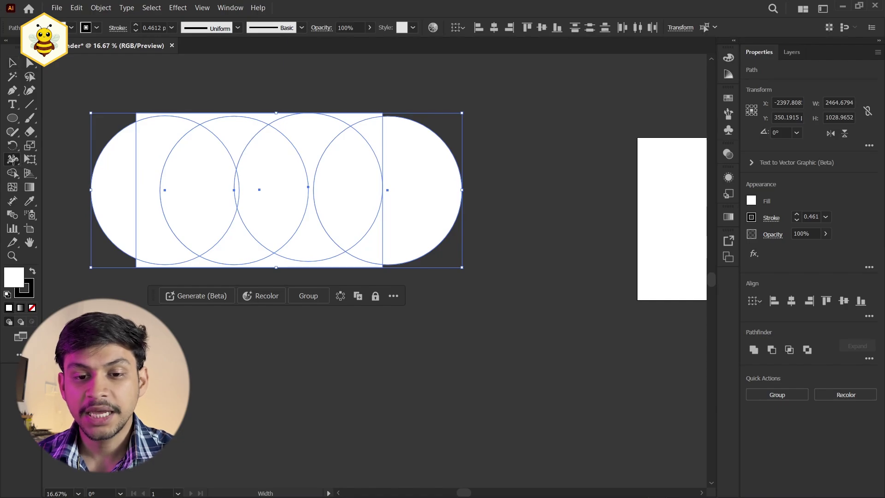
pyautogui.click(13, 160)
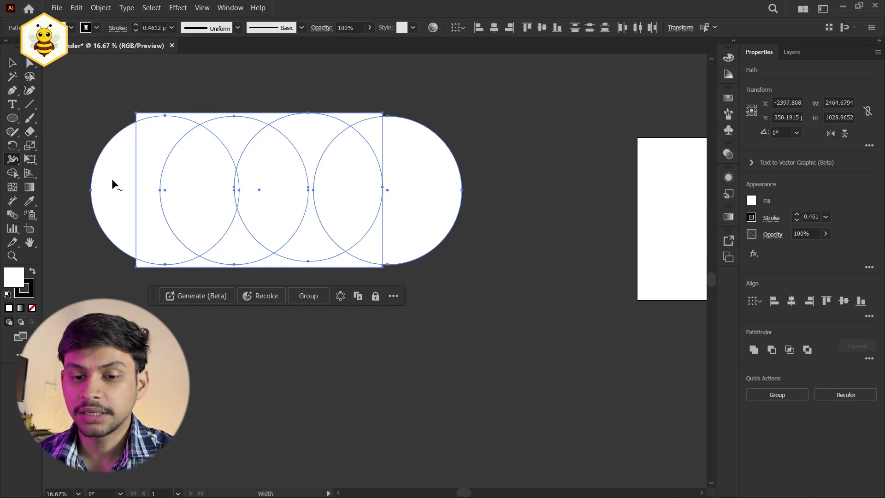
pyautogui.click(13, 174)
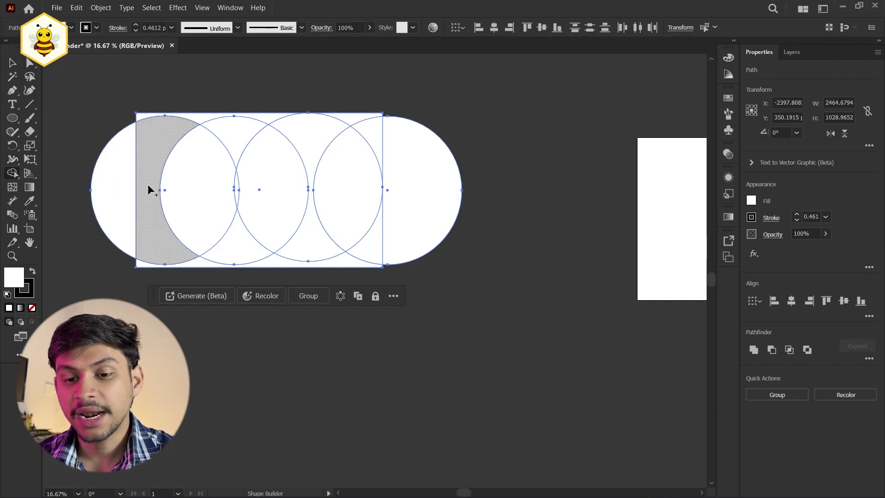
pyautogui.keyDown('alt'); pyautogui.click(122, 183); pyautogui.keyUp('alt')
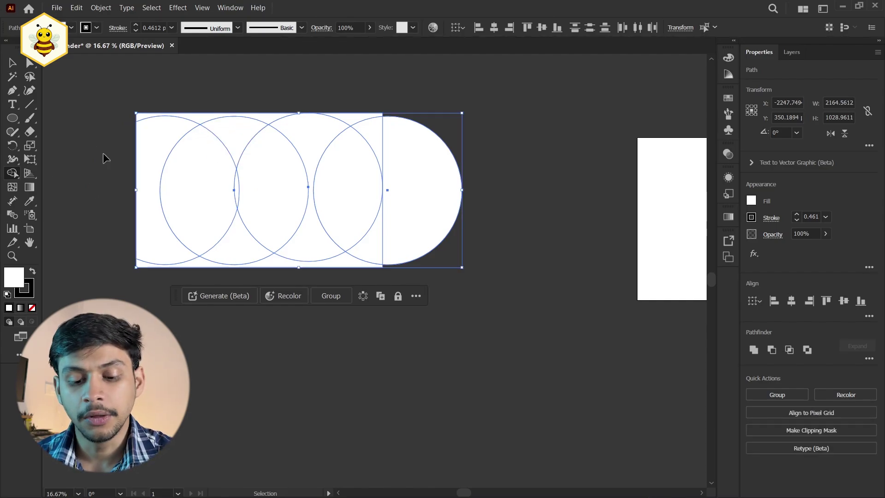
pyautogui.hotkey('ctrl', 'z')
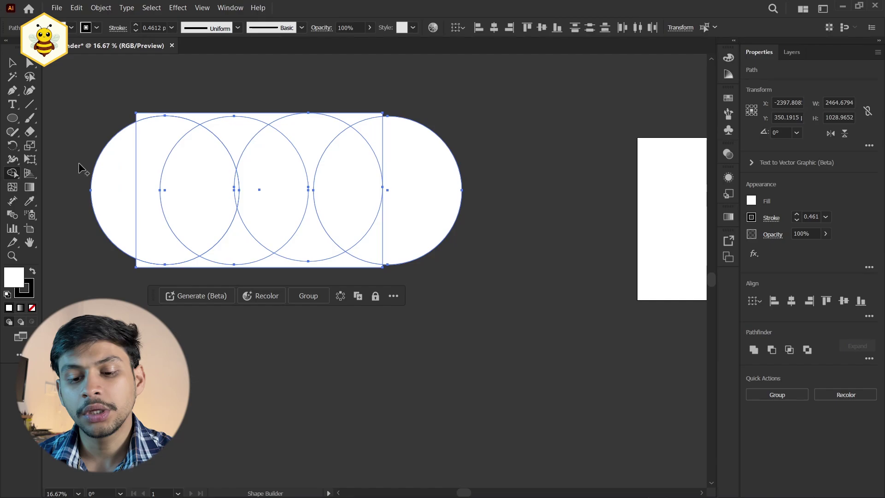
# Step: Subtract the rectangle slivers above and below the circles with the Shape Builder tool and deselect the shapes
pyautogui.keyDown('alt'); pyautogui.click(148, 118); pyautogui.keyUp('alt')
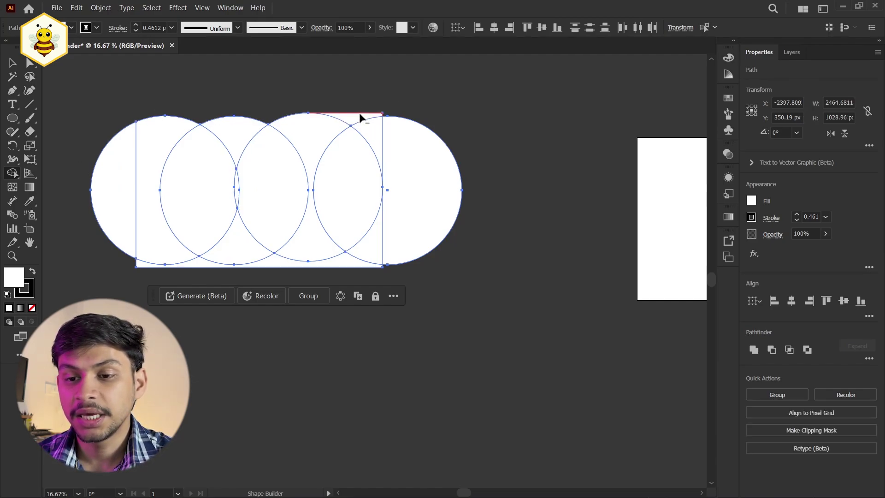
pyautogui.keyDown('alt'); pyautogui.click(348, 119); pyautogui.keyUp('alt')
pyautogui.keyDown('alt'); pyautogui.click(350, 121); pyautogui.keyUp('alt')
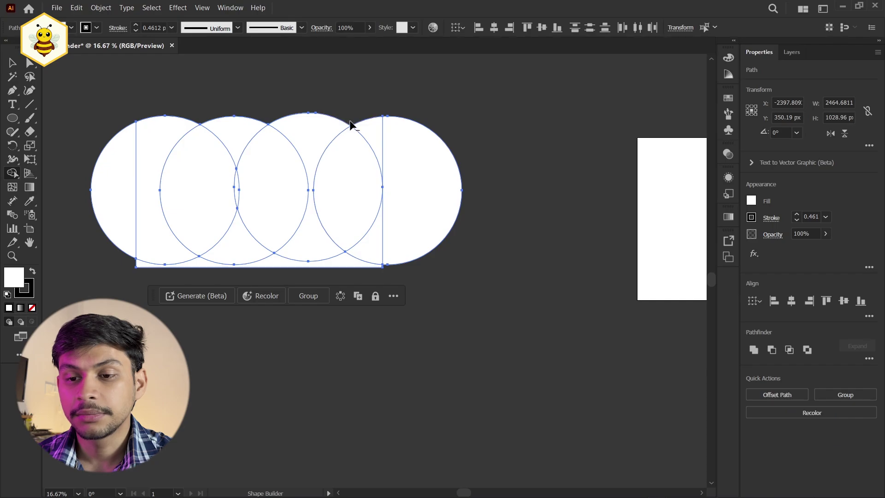
pyautogui.keyDown('alt'); pyautogui.click(352, 266); pyautogui.keyUp('alt')
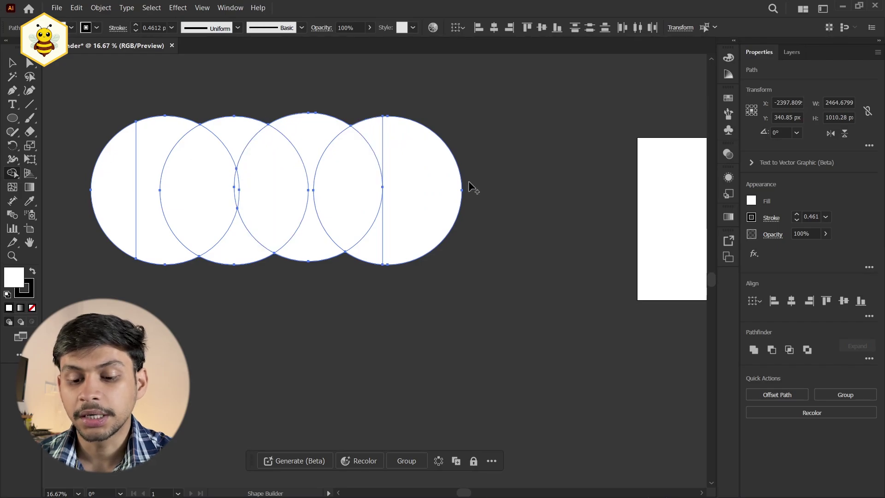
pyautogui.press('v')
pyautogui.click(527, 115)
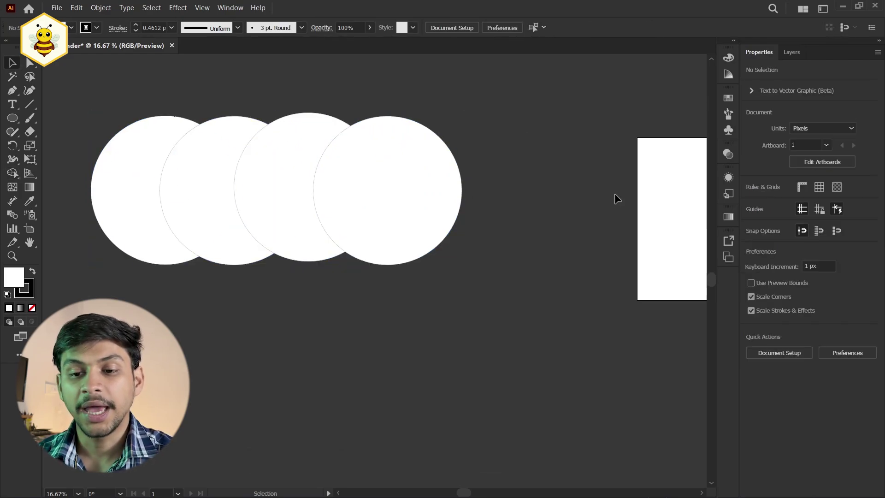
# Step: Pull the overlapping circles apart and away from the wavy-edged rectangle remnant to check the individual pieces
pyautogui.moveTo(345, 202); pyautogui.dragTo(415, 311)
pyautogui.moveTo(296, 207); pyautogui.dragTo(305, 327)
pyautogui.moveTo(234, 236); pyautogui.dragTo(196, 341)
pyautogui.moveTo(193, 195); pyautogui.dragTo(131, 313)
pyautogui.moveTo(289, 178); pyautogui.dragTo(297, 70)
pyautogui.moveTo(349, 131); pyautogui.dragTo(453, 373)
pyautogui.click(584, 252)
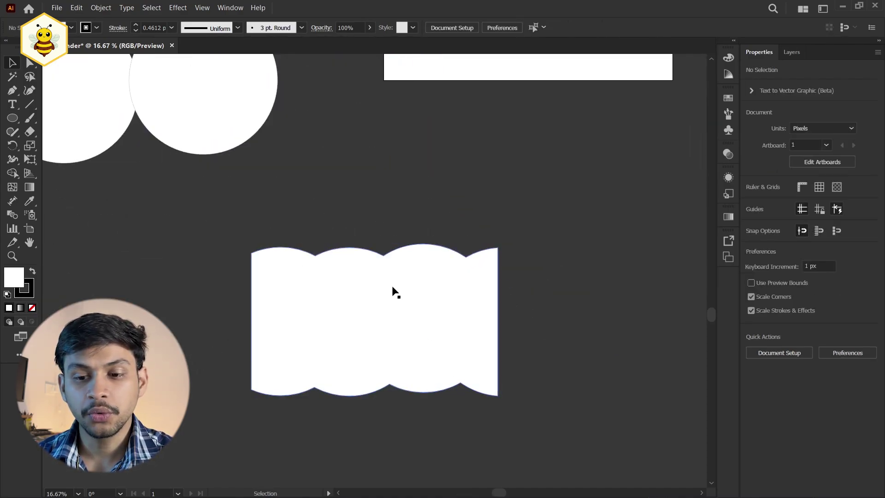
# Step: Undo the moves of the separated circles and the wavy-edged piece
pyautogui.hotkey('ctrl', 'z')
pyautogui.hotkey('ctrl', 'z')
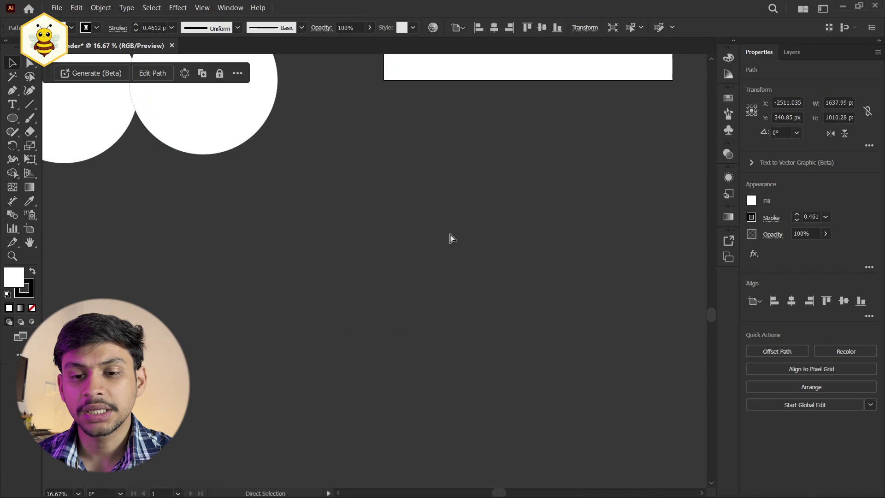
pyautogui.moveTo(448, 239); pyautogui.dragTo(622, 405)
pyautogui.hotkey('ctrl', 'z')
pyautogui.hotkey('ctrl', 'z')
pyautogui.hotkey('ctrl', 'z')
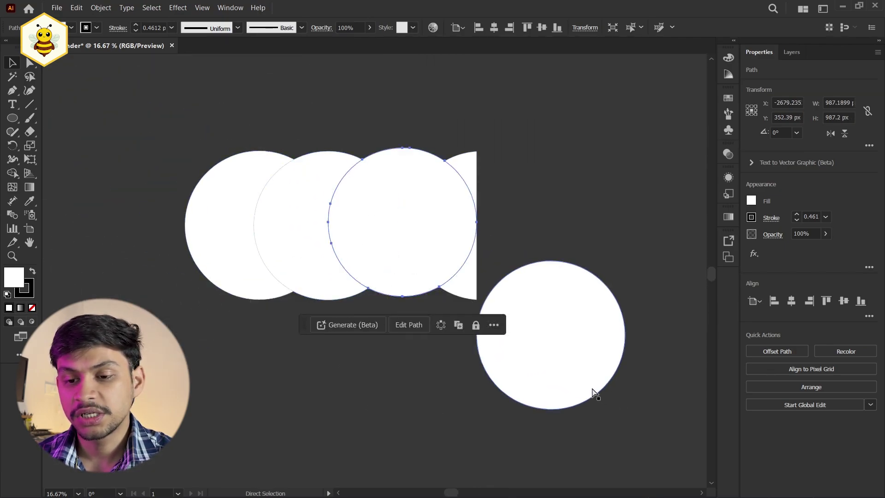
# Step: Merge all the overlapping circles and the rectangle into one shape with the Shape Builder tool
pyautogui.click(13, 159)
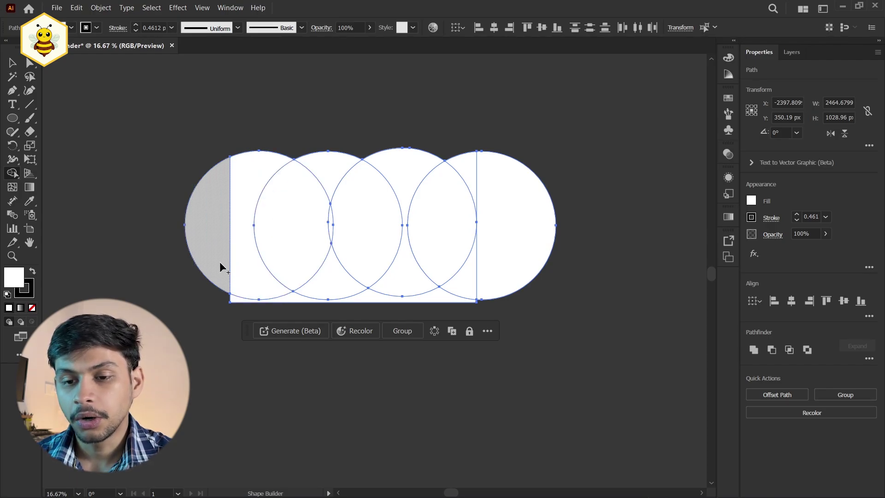
pyautogui.moveTo(220, 266)
pyautogui.mouseDown()
pyautogui.moveTo(248, 264)
pyautogui.moveTo(332, 230)
pyautogui.moveTo(338, 208)
pyautogui.moveTo(427, 199)
pyautogui.moveTo(513, 208)
pyautogui.moveTo(436, 300)
pyautogui.mouseUp()
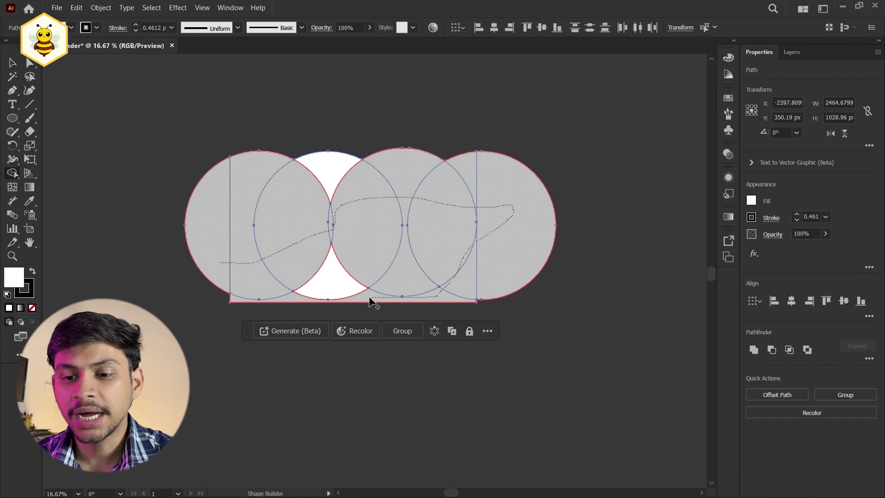
pyautogui.moveTo(353, 300); pyautogui.dragTo(351, 298)
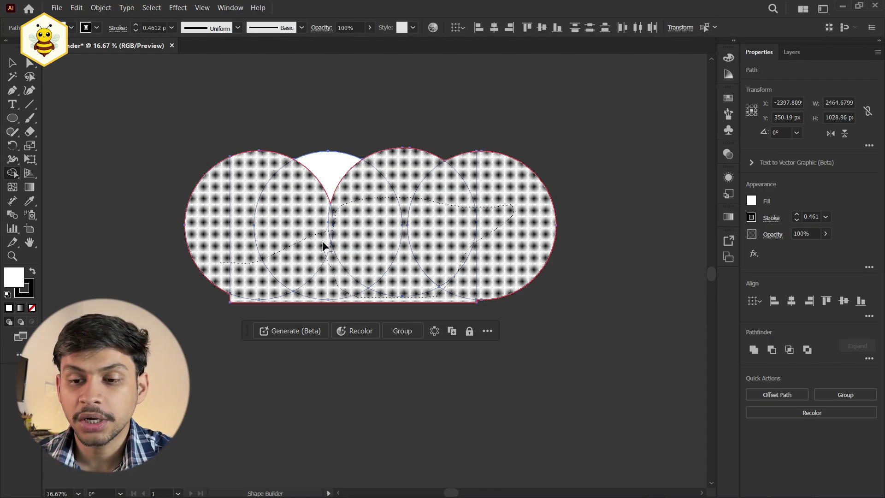
pyautogui.moveTo(322, 247); pyautogui.dragTo(330, 189)
pyautogui.press('v')
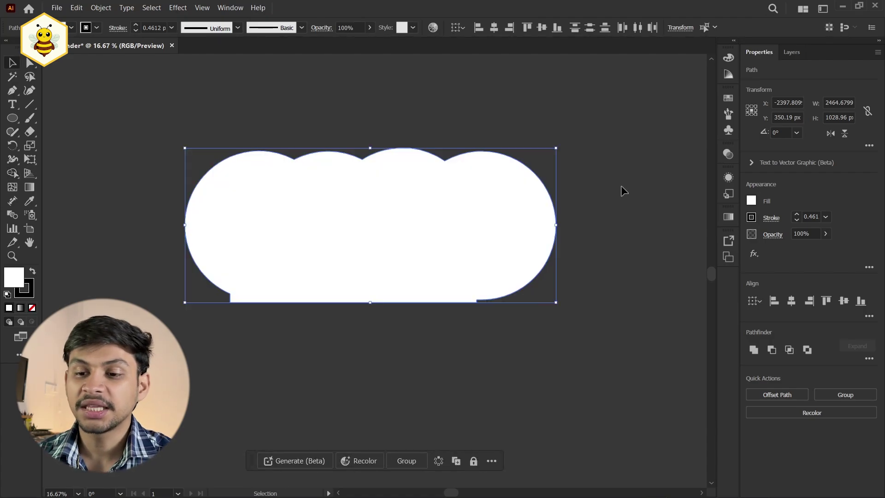
# Step: Move the merged cloud-like shape slightly up and to the left, and deselect it
pyautogui.click(621, 185)
pyautogui.moveTo(429, 226); pyautogui.dragTo(405, 220)
pyautogui.click(596, 204)
# Step: Extend the merged shape's two bottom corner anchor points straight down to form a chef's hat silhouette, and deselect it
pyautogui.click(256, 292)
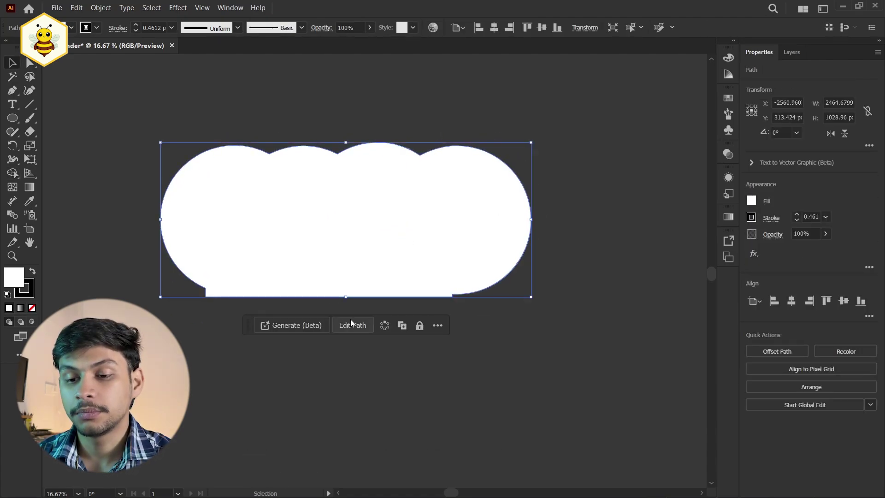
pyautogui.press('a')
pyautogui.scroll(1, 206, 295)
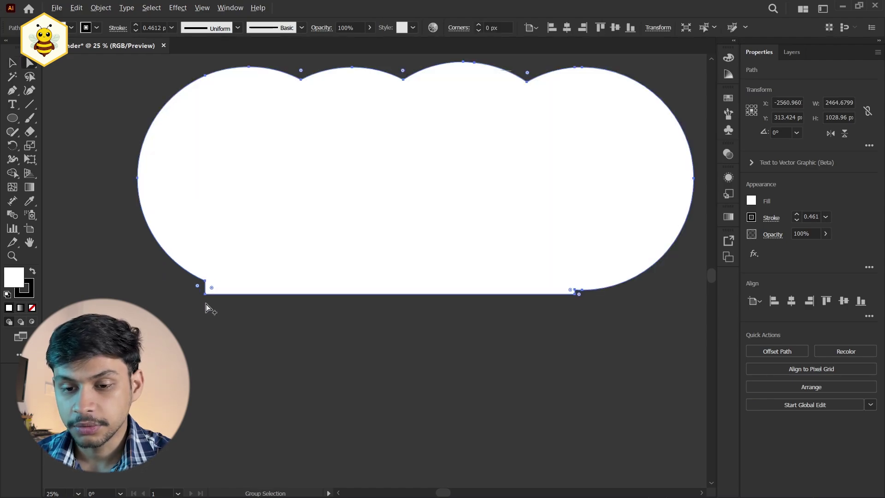
pyautogui.click(206, 293)
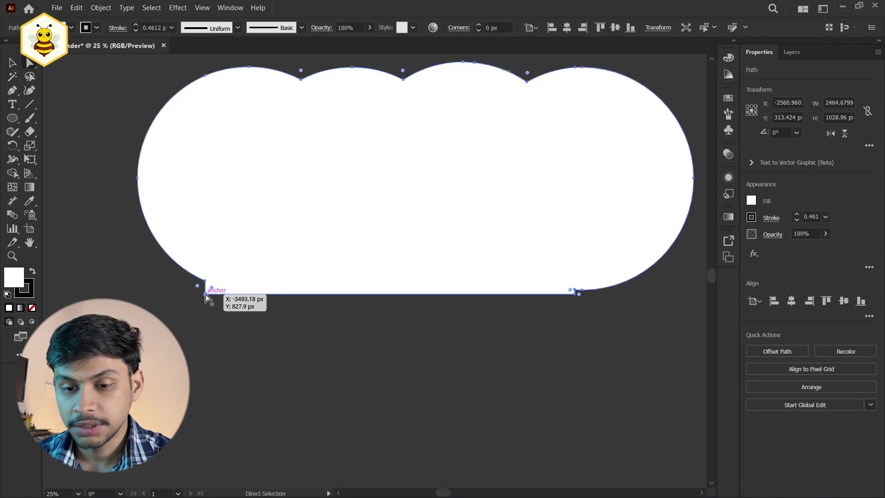
pyautogui.keyDown('shift'); pyautogui.click(575, 292); pyautogui.keyUp('shift')
pyautogui.moveTo(574, 292); pyautogui.dragTo(579, 459)
pyautogui.scroll(-2, 445, 340)
pyautogui.click(559, 336)
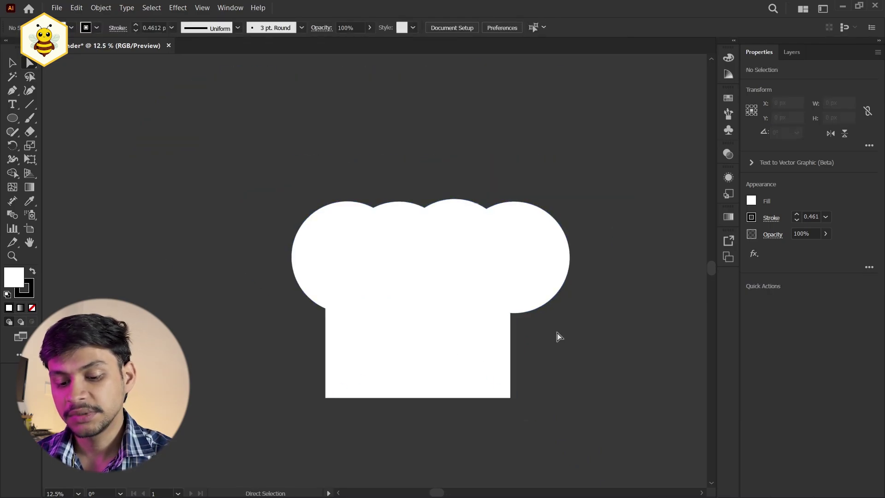
# Step: Move the chef's hat silhouette up and to the left on the canvas, and select the whole shape
pyautogui.press('v')
pyautogui.moveTo(416, 335); pyautogui.dragTo(327, 287)
pyautogui.click(535, 247)
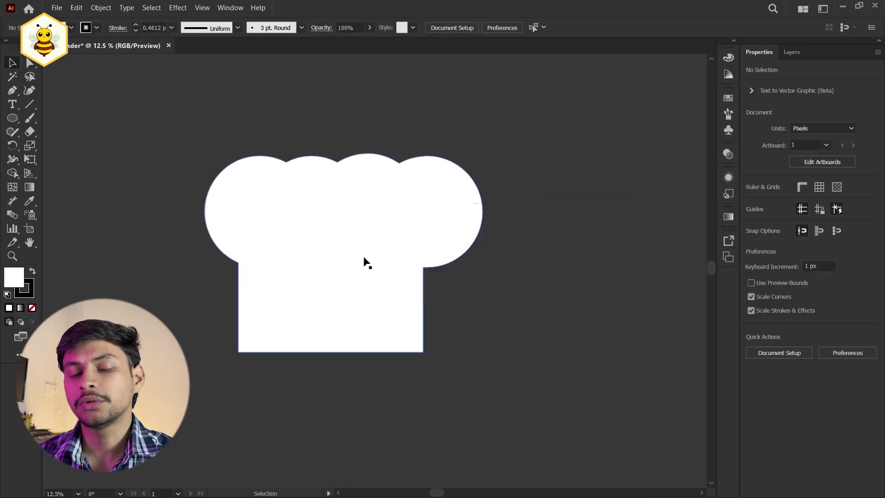
pyautogui.click(364, 257)
pyautogui.click(511, 249)
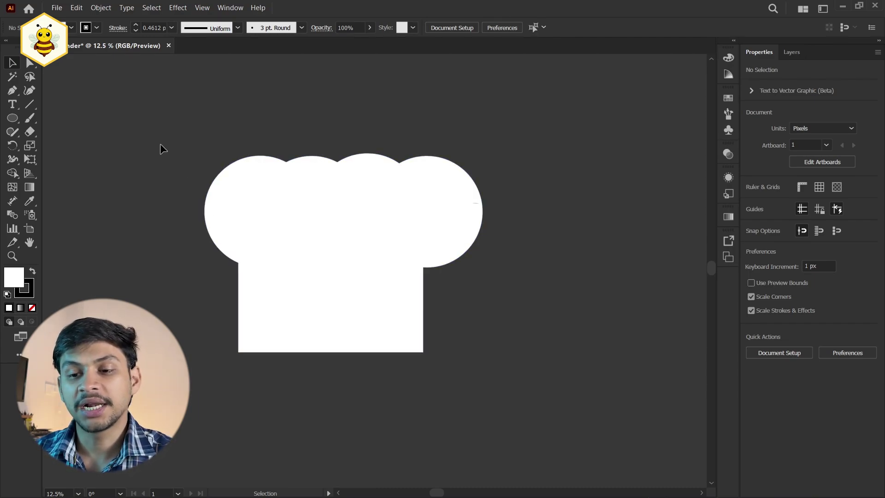
pyautogui.moveTo(161, 146); pyautogui.dragTo(519, 358)
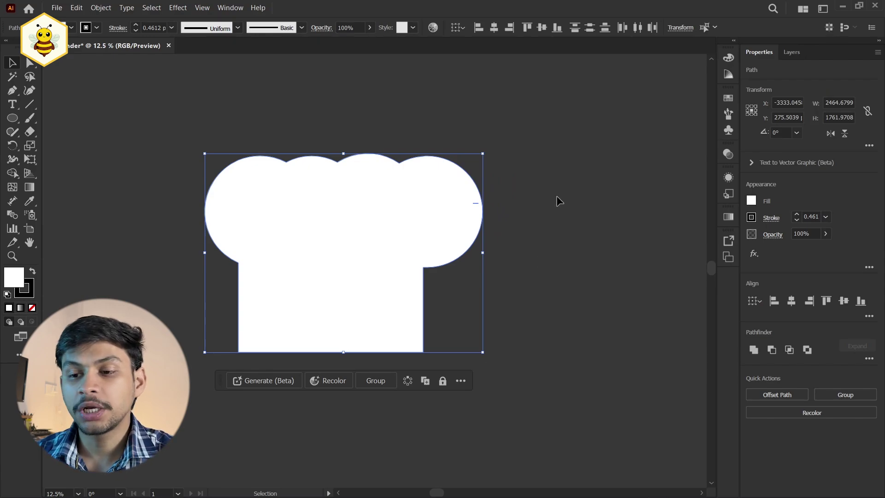